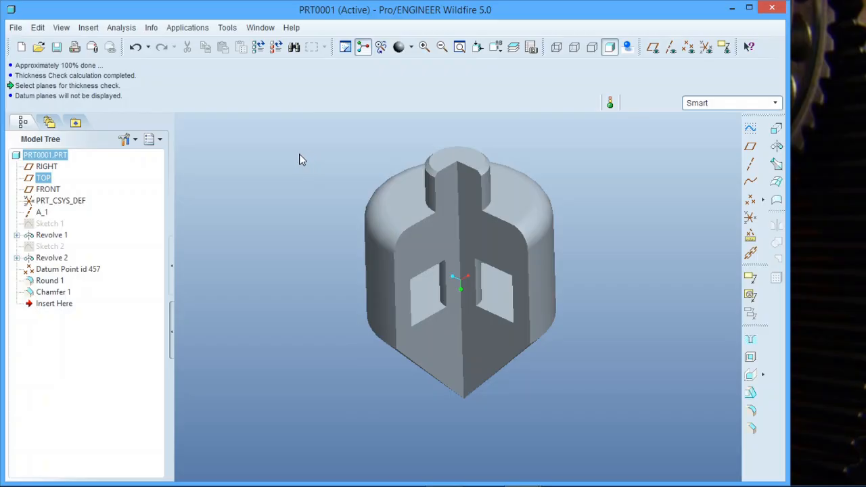
Step: Measure the distance between the round's lower end vertices on the two planar cut faces
click(121, 27)
mouse_move(138, 42)
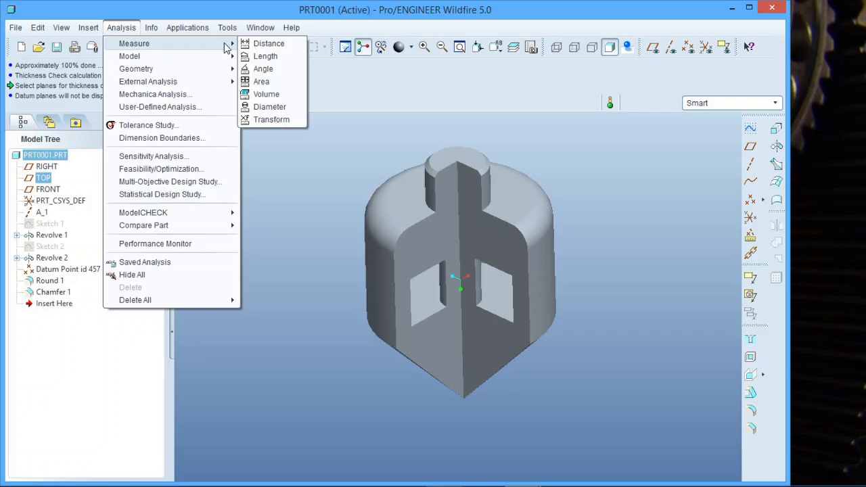
click(268, 44)
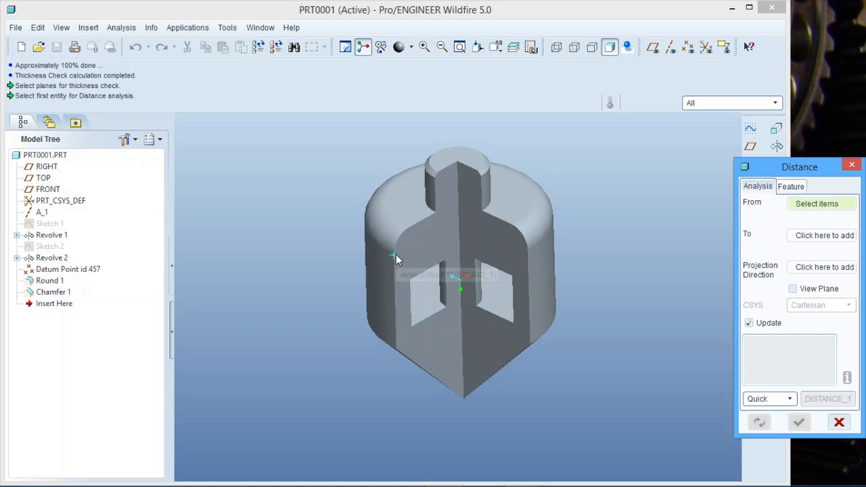
click(395, 256)
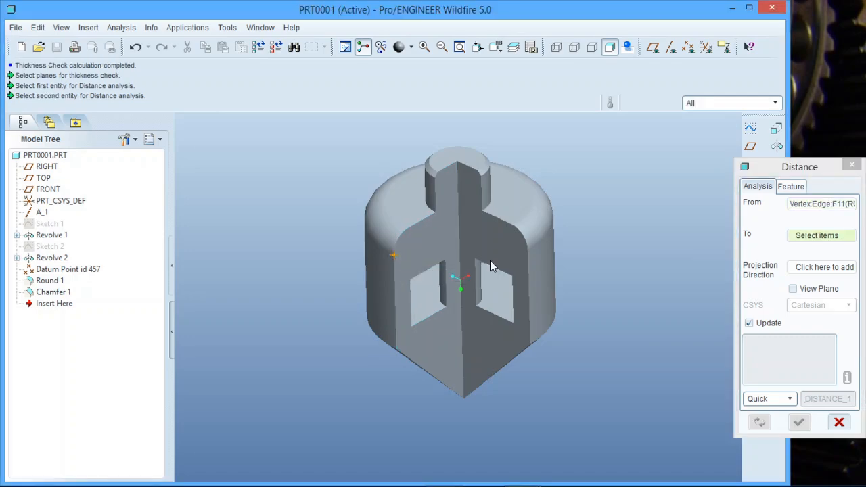
click(527, 252)
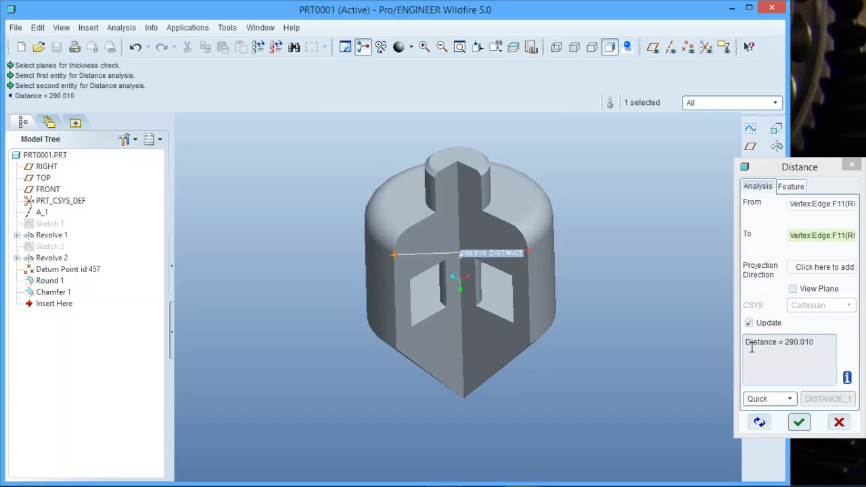
Step: From the same starting vertex, measure the distances to the round's upper vertex and to the central vertical edge
scroll(435, 217, up, 3)
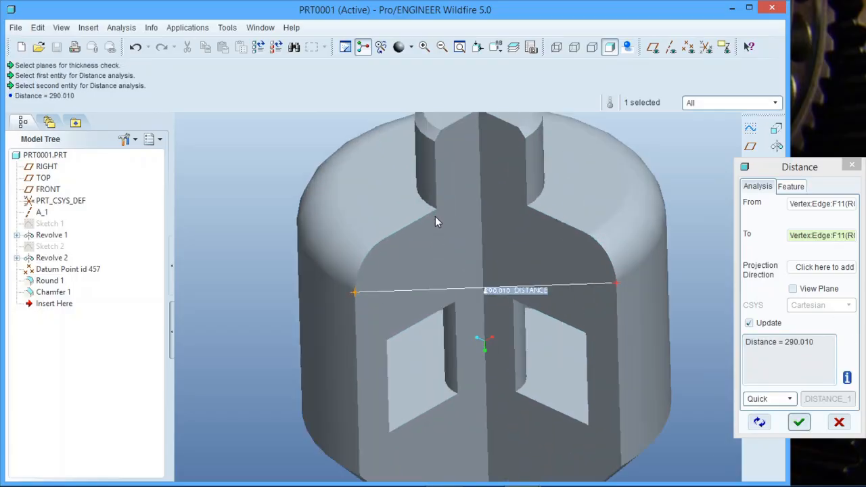
scroll(435, 222, up, 1)
click(370, 247)
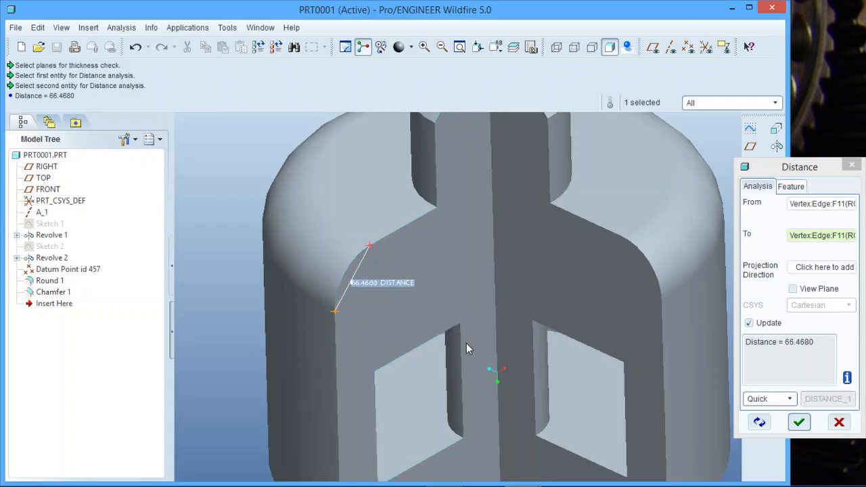
click(496, 265)
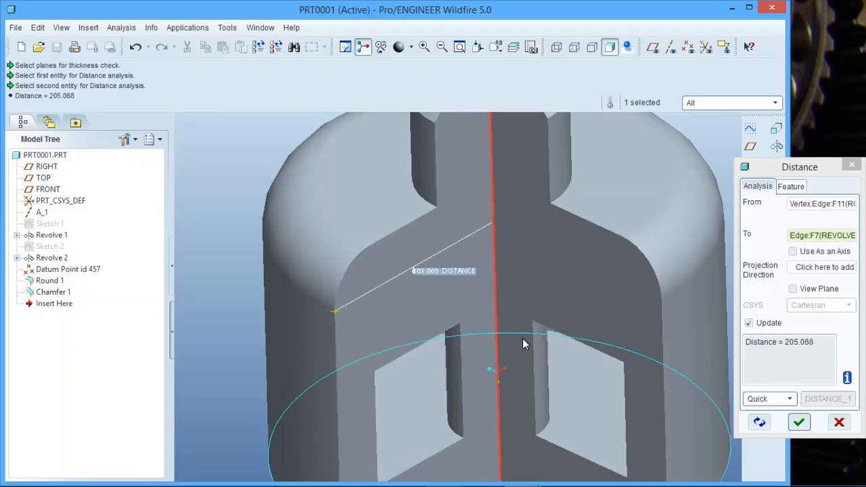
Step: Restart the distance analysis and measure from one cut face's upper shoulder edge to the round's upper vertex on the other cut face
scroll(714, 394, up, 2)
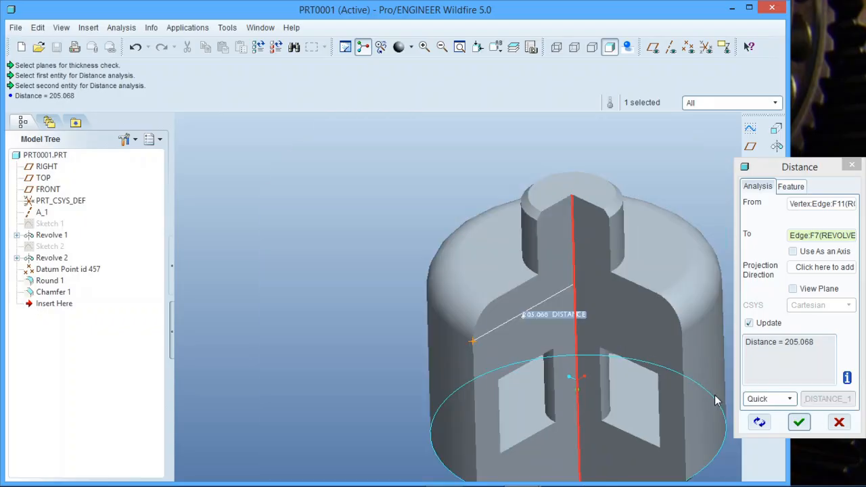
scroll(357, 266, up, 2)
scroll(490, 263, down, 1)
scroll(419, 241, up, 1)
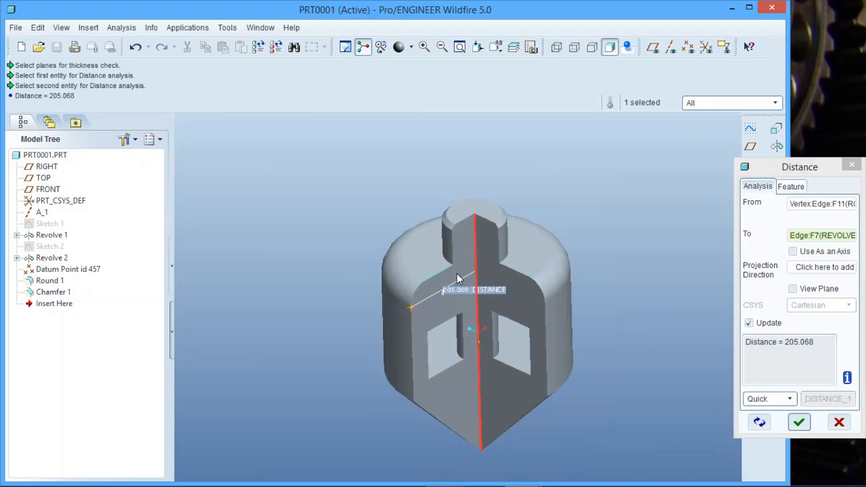
scroll(489, 291, down, 1)
click(759, 423)
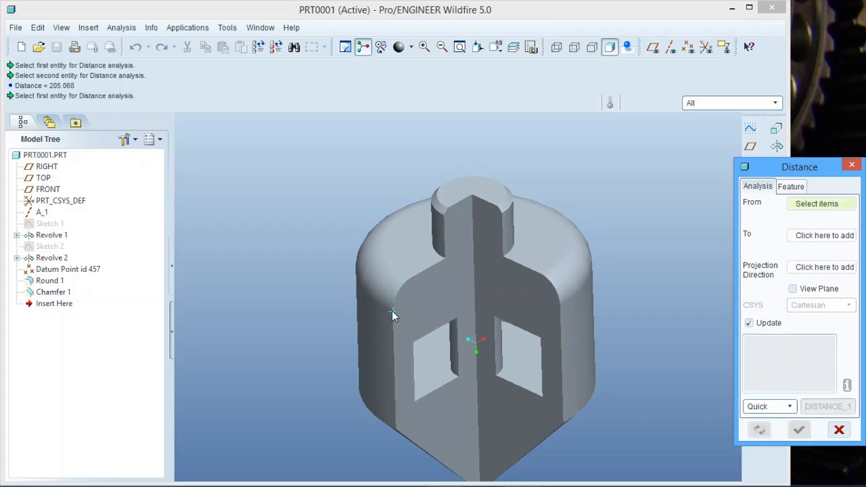
click(431, 271)
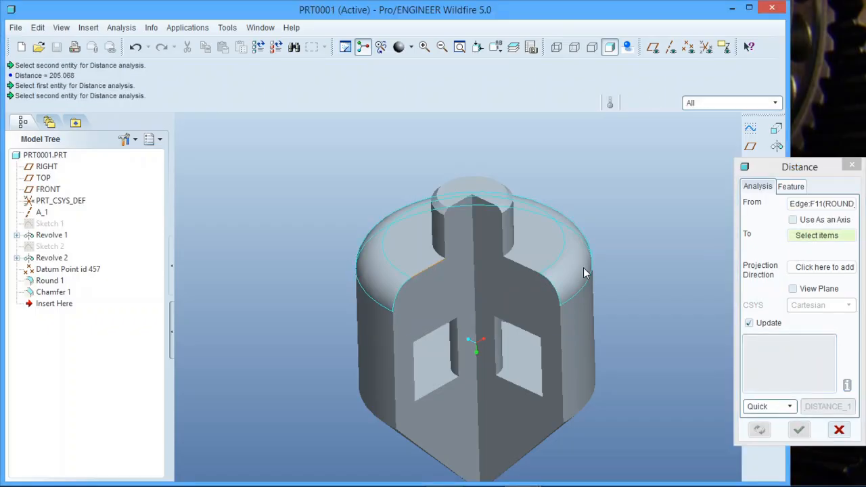
click(540, 274)
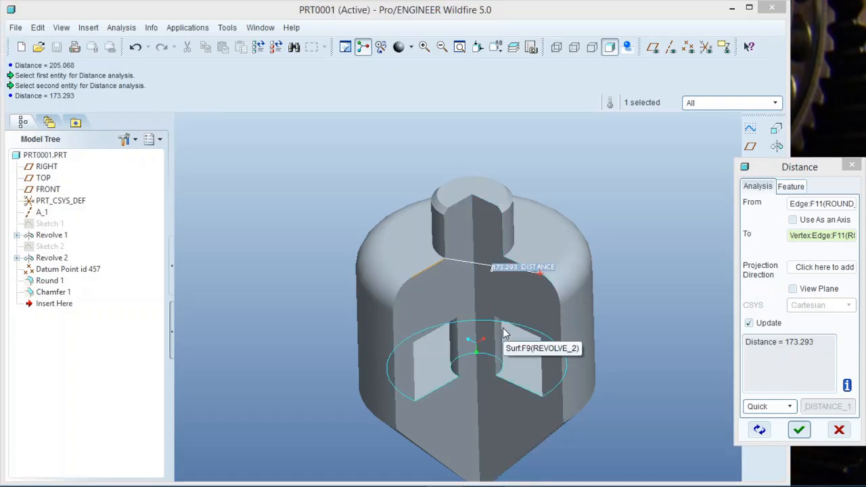
mouse_move(510, 276)
middle_down()
mouse_move(493, 295)
mouse_move(464, 286)
middle_up()
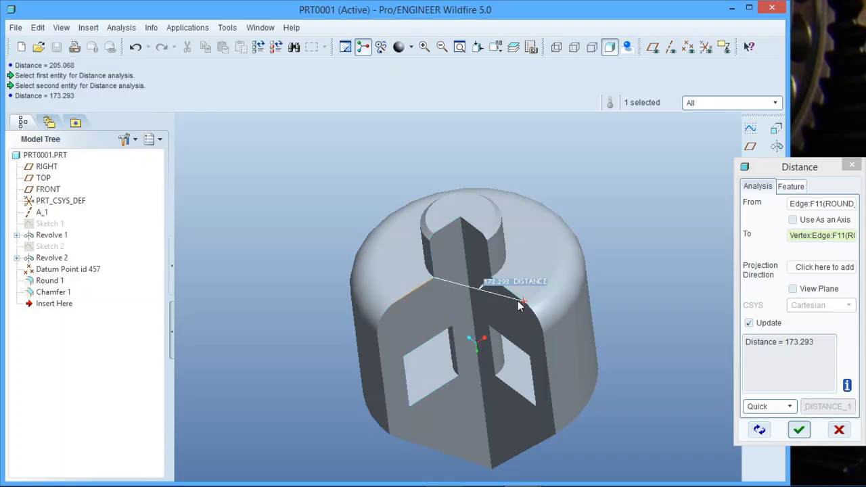
scroll(464, 304, up, 2)
mouse_move(464, 306)
middle_down()
mouse_move(476, 251)
mouse_move(513, 280)
middle_up()
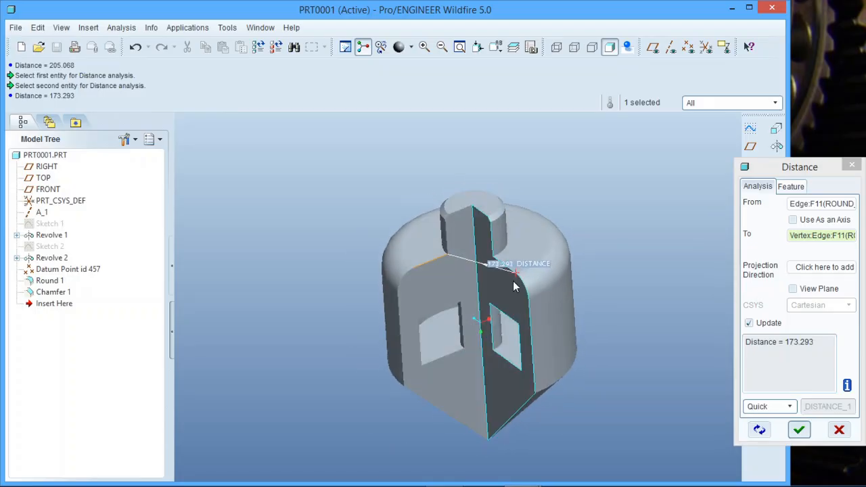
click(839, 430)
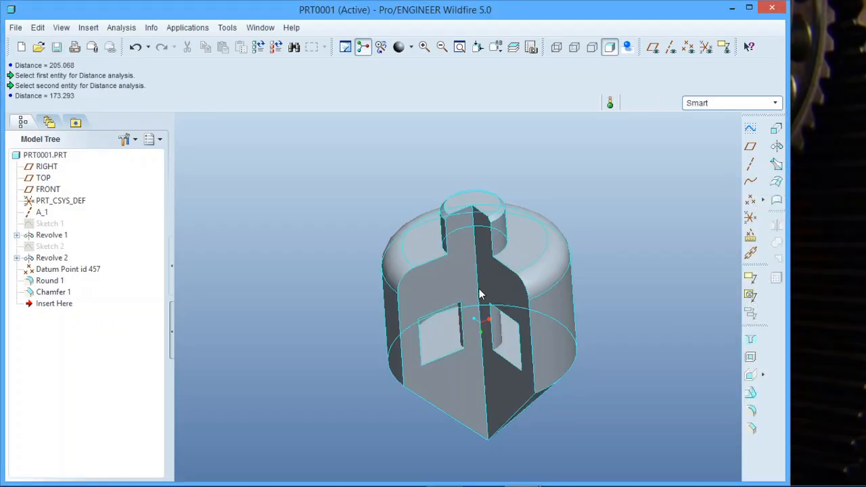
Step: Measure the length of the circular edge where the round meets the outer cylindrical wall
middle_drag(479, 294, 575, 293)
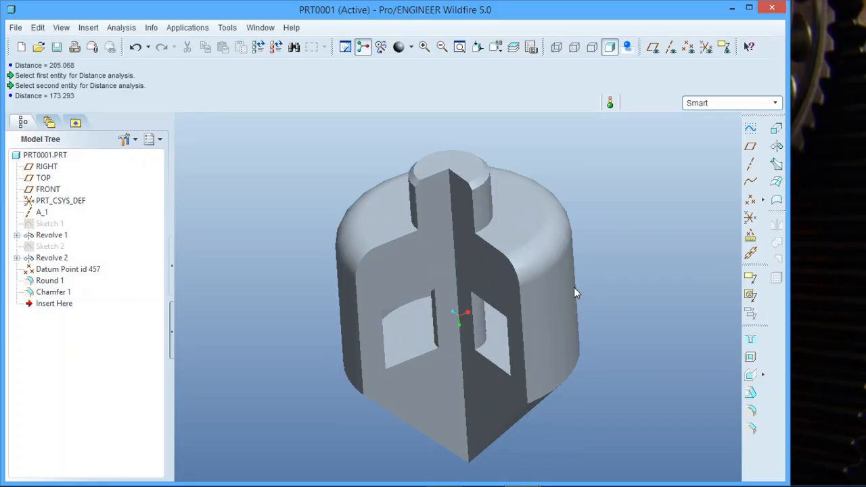
click(122, 28)
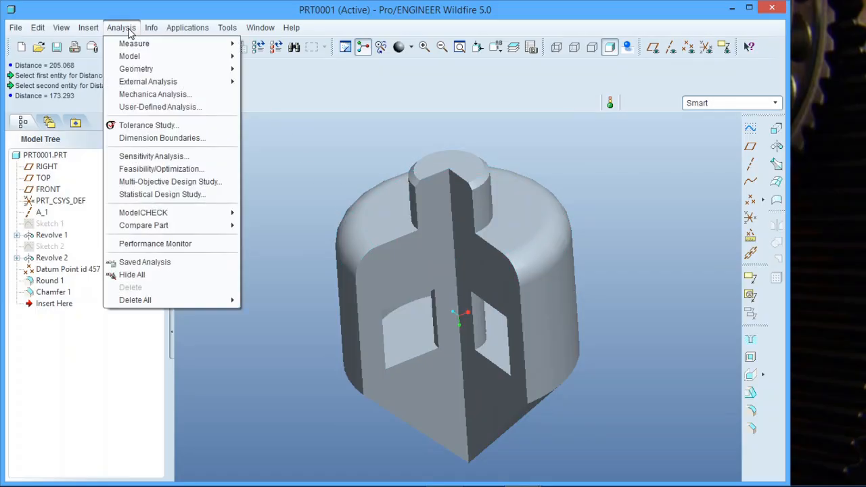
mouse_move(234, 45)
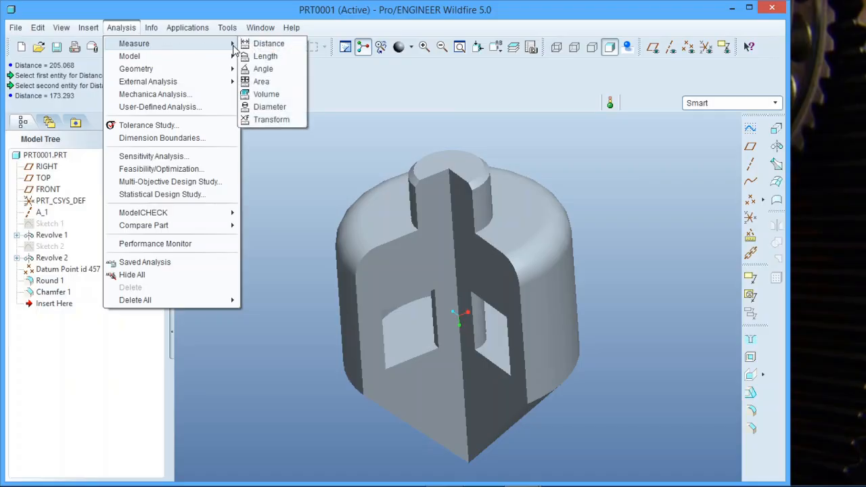
click(265, 56)
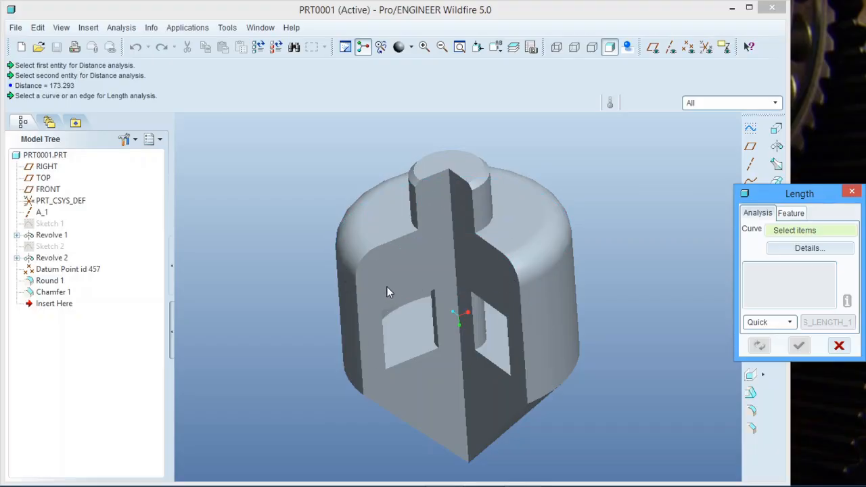
click(345, 275)
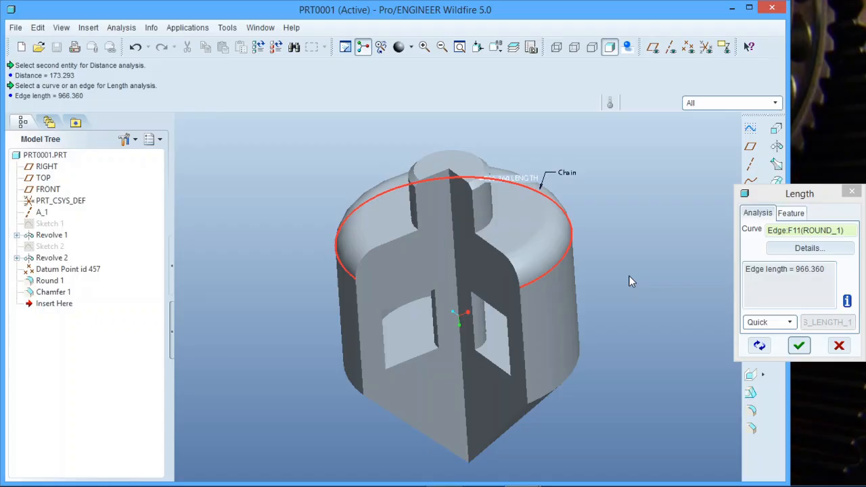
Step: Measure the lengths of a cut face's outer vertical, slanted cone, rounded corner and straight shoulder edges
mouse_move(629, 276)
middle_down()
mouse_move(631, 253)
mouse_move(612, 281)
mouse_move(617, 265)
mouse_move(643, 269)
mouse_move(611, 263)
mouse_move(615, 274)
mouse_move(620, 281)
mouse_move(623, 251)
mouse_move(636, 254)
mouse_move(624, 280)
mouse_move(607, 250)
mouse_move(611, 218)
middle_up()
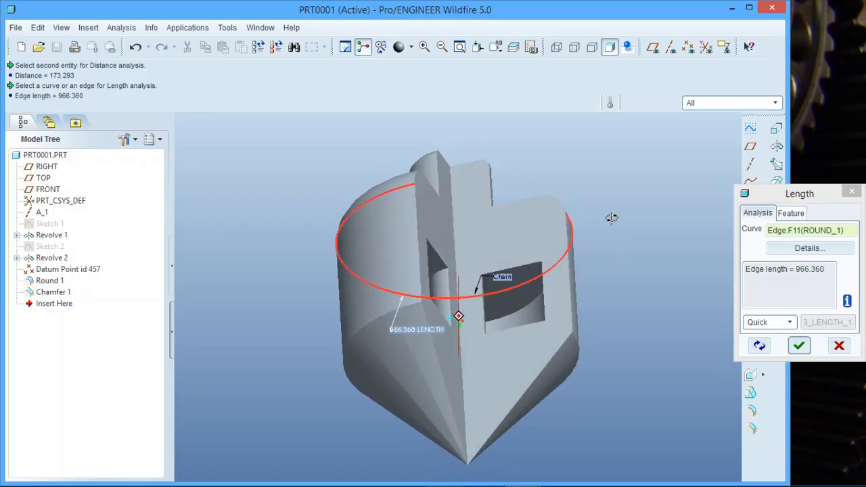
click(567, 270)
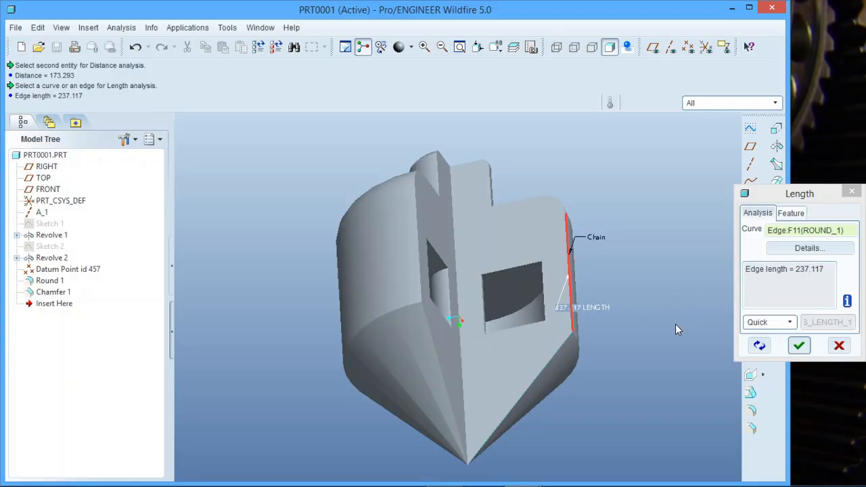
click(550, 361)
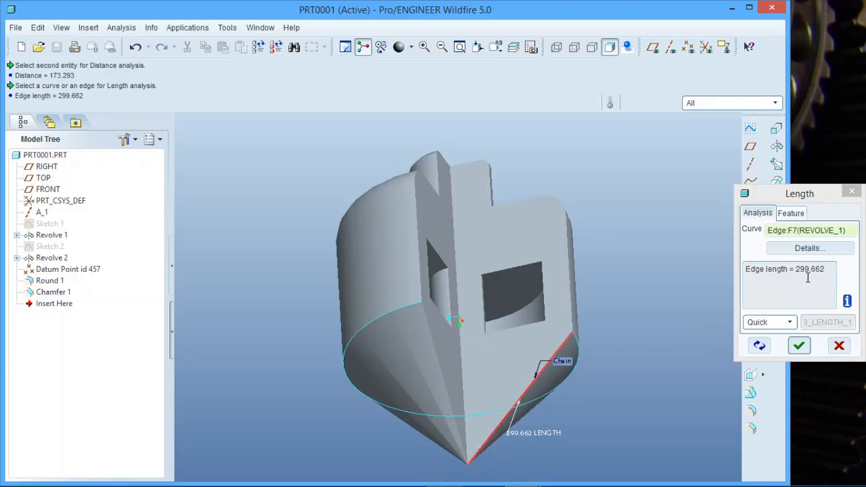
click(562, 204)
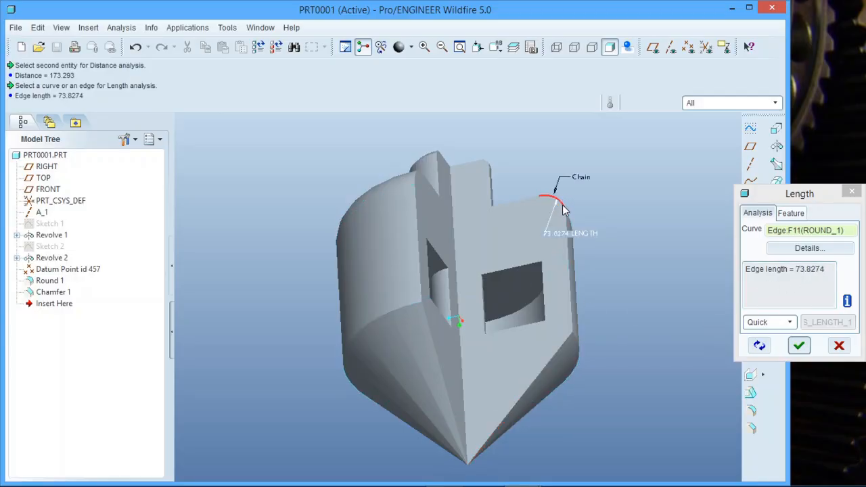
click(519, 201)
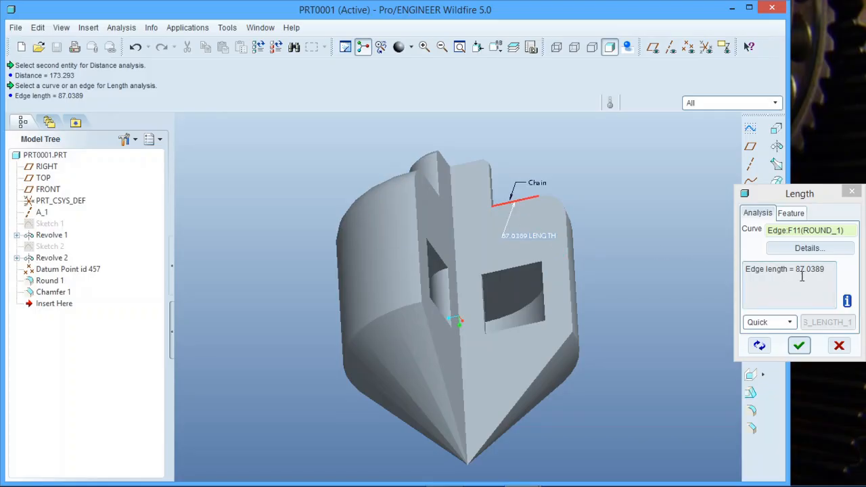
Step: Measure the lengths of the boss's side, chamfer and top edges and the central vertical edge, and close the length analysis
click(488, 194)
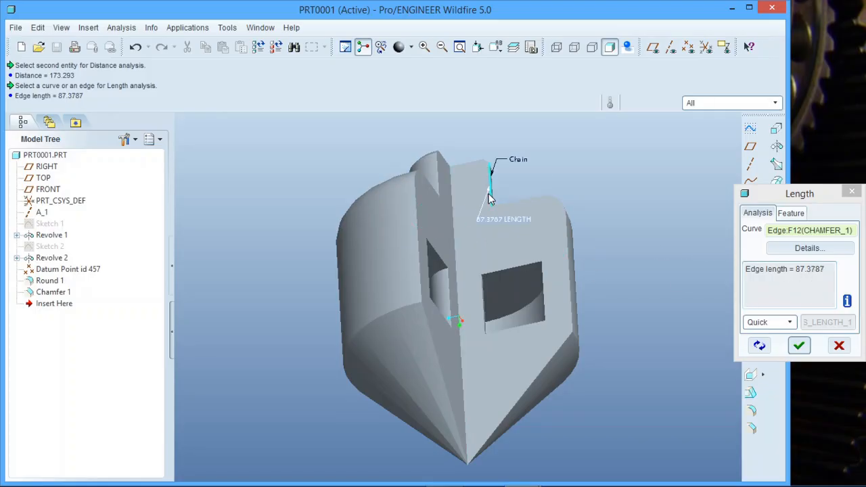
click(487, 165)
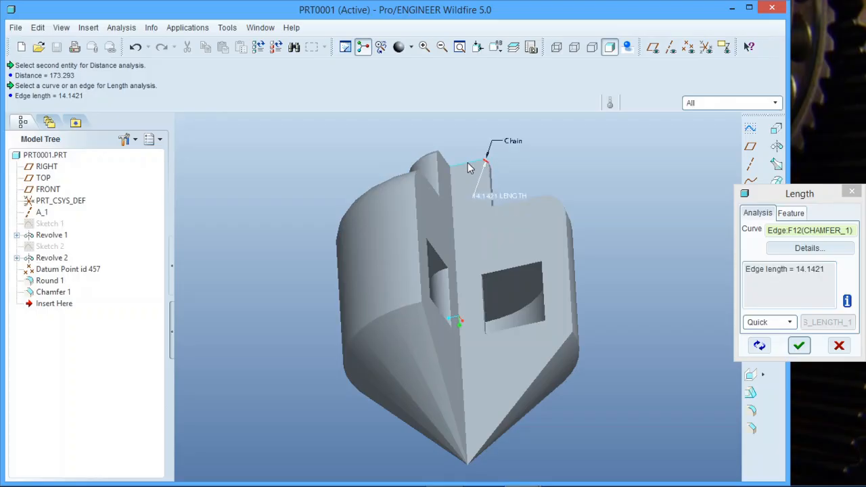
click(476, 170)
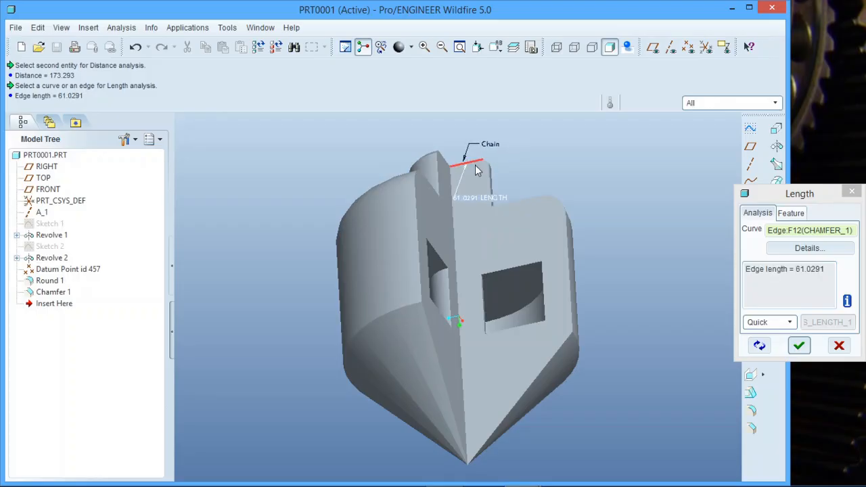
click(456, 233)
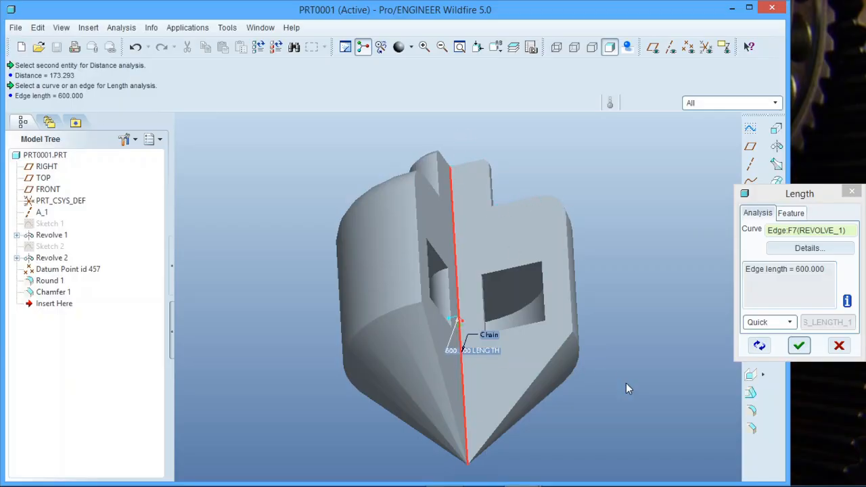
click(839, 346)
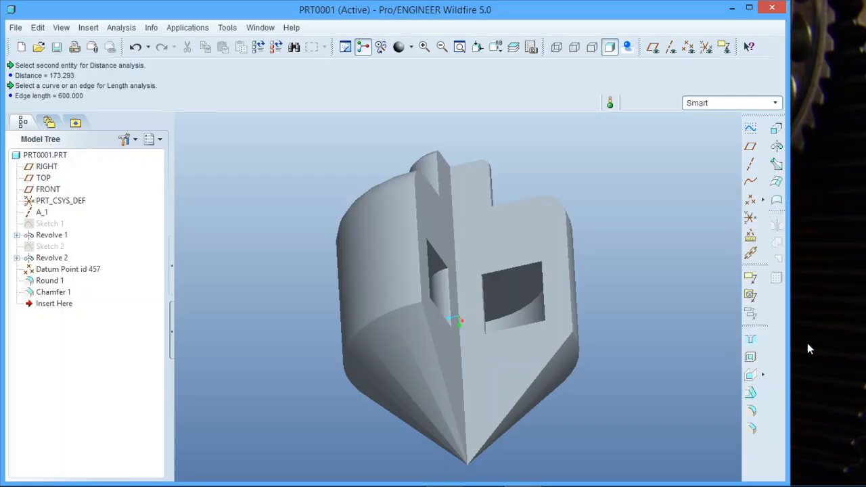
Step: Measure the angle between the two planar cut faces and restore the default view orientation
click(122, 27)
mouse_move(129, 45)
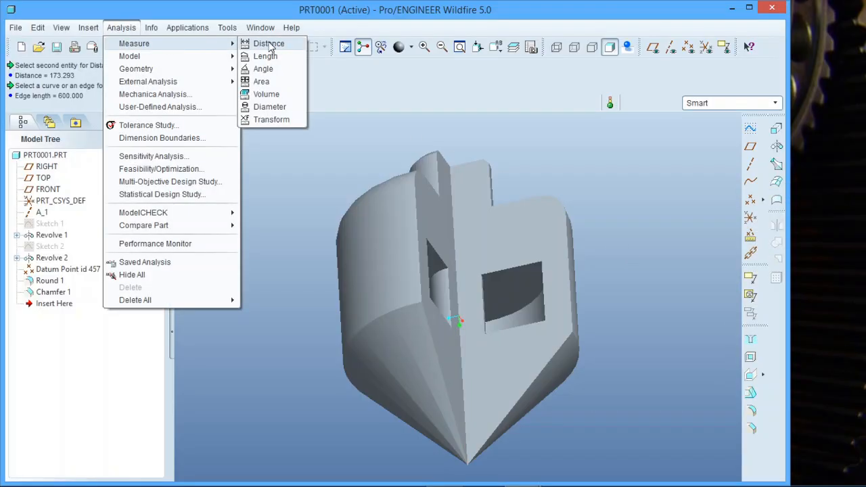
click(264, 69)
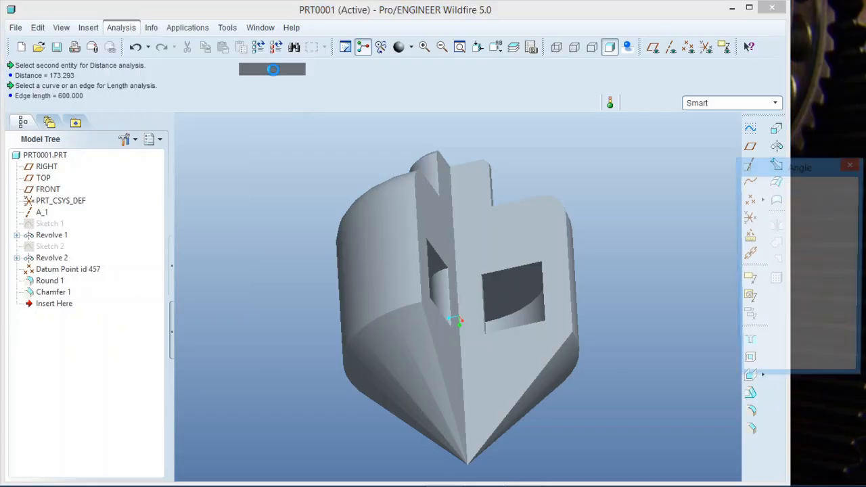
middle_drag(366, 161, 331, 182)
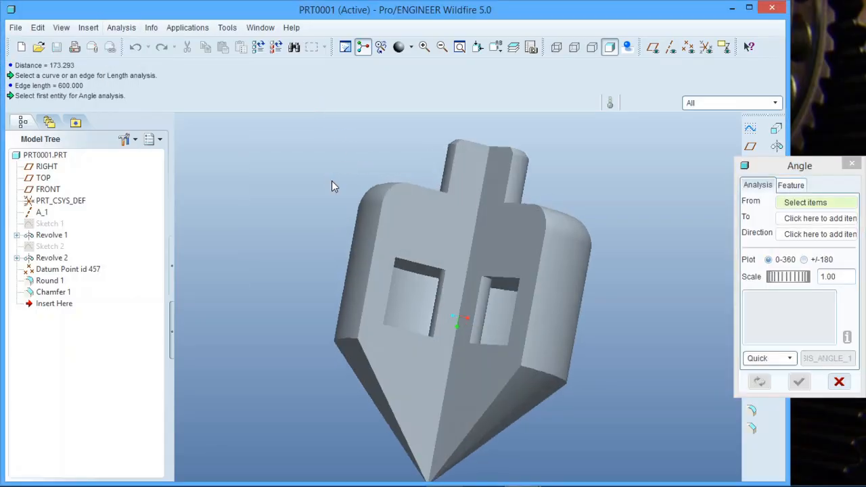
click(430, 224)
middle_drag(482, 214, 526, 222)
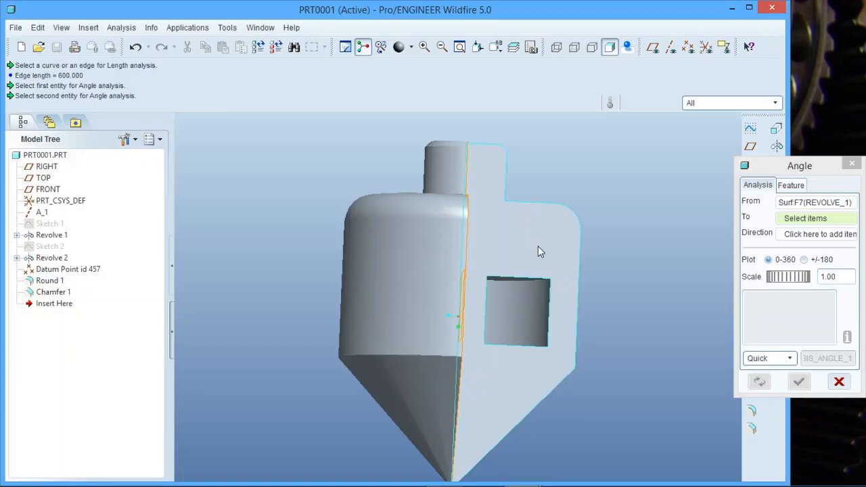
click(514, 249)
key(ctrl+d)
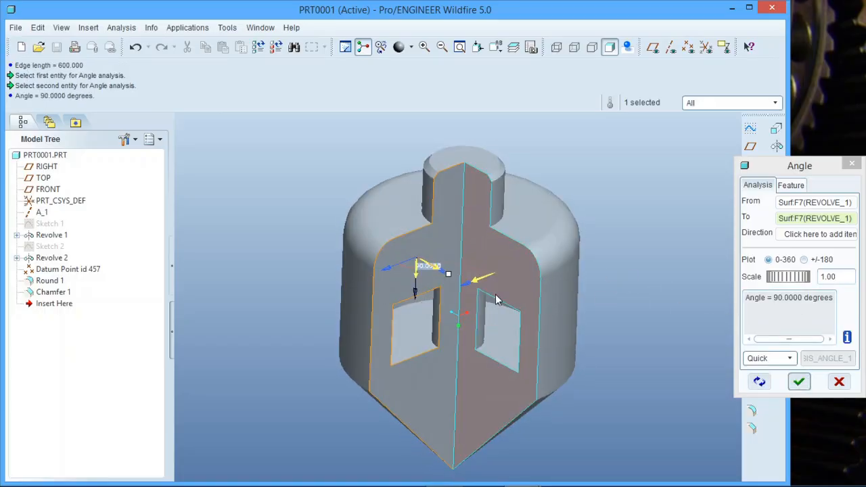
Step: Inspect the angle plotted between the two planar cut faces from several viewpoints and close the angle analysis
middle_drag(591, 276, 613, 265)
scroll(465, 163, up, 2)
scroll(472, 169, down, 2)
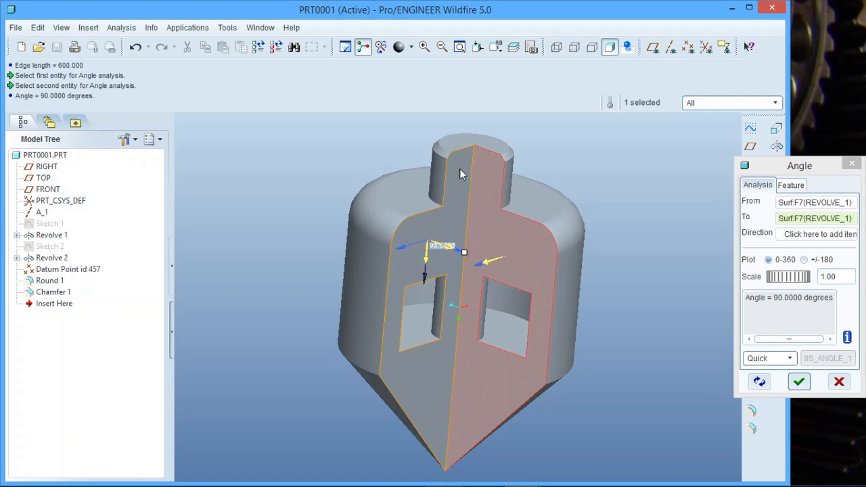
middle_drag(472, 169, 506, 238)
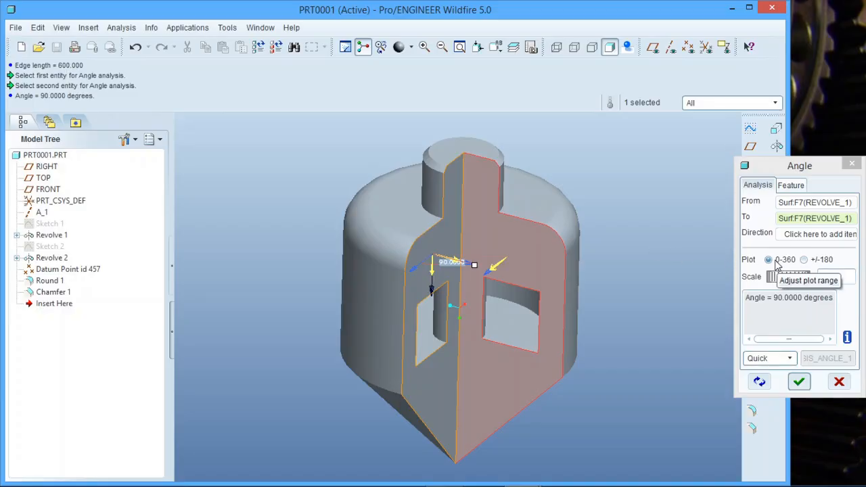
click(803, 260)
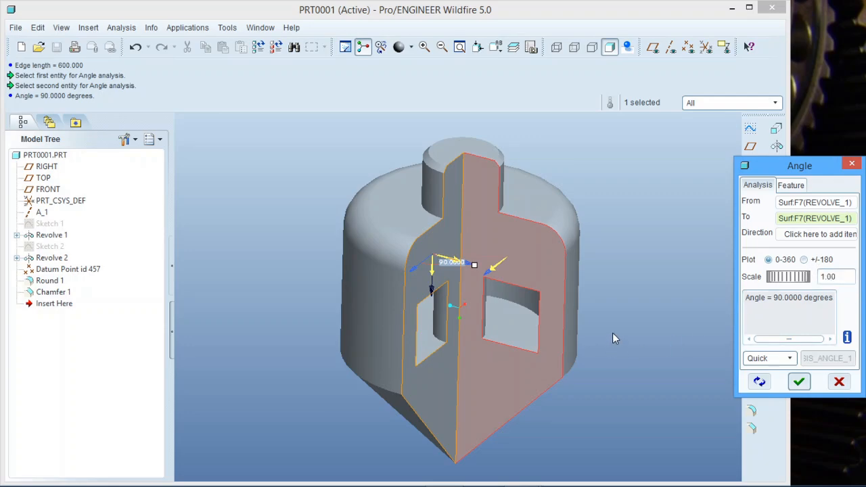
click(839, 383)
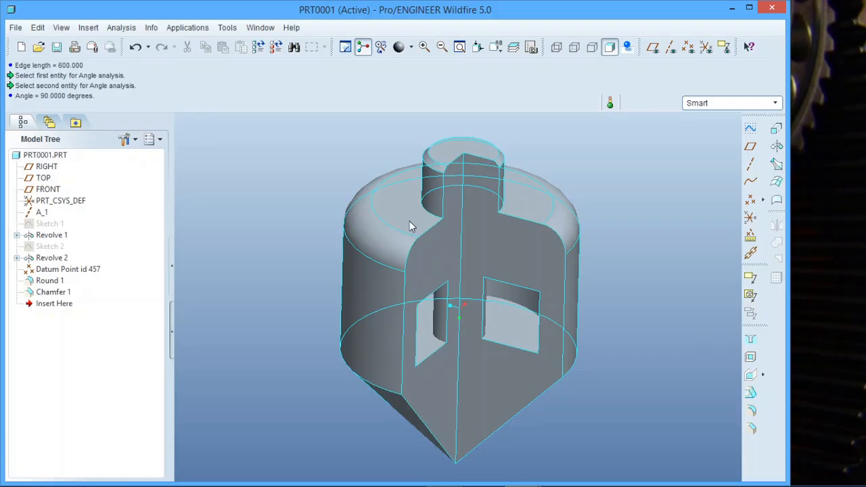
Step: Measure the surface areas of one planar cut face and the inner groove's floor, and close the area analysis
click(120, 28)
mouse_move(130, 45)
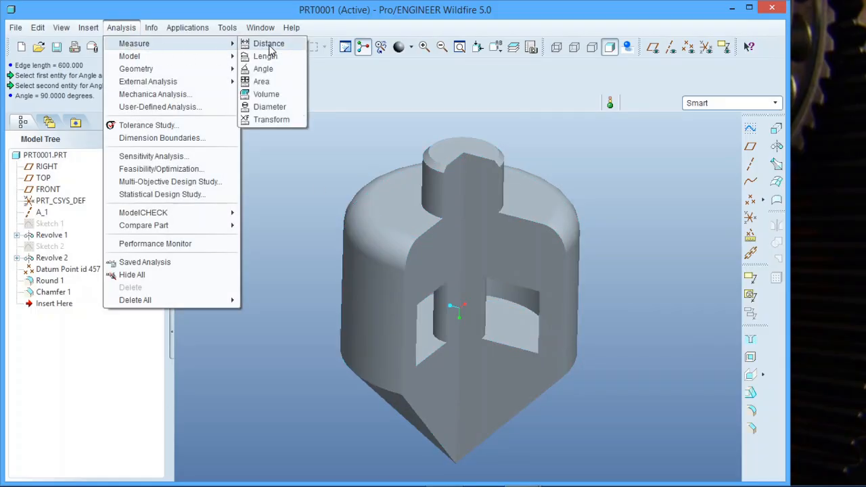
click(284, 82)
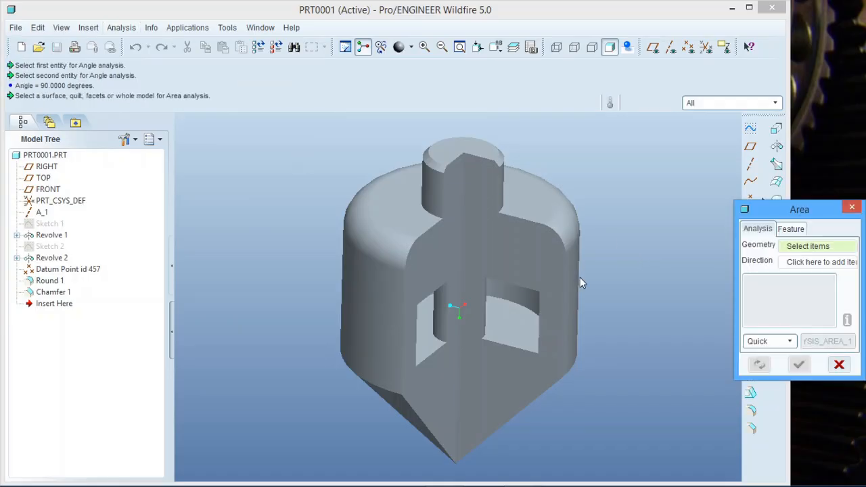
click(530, 266)
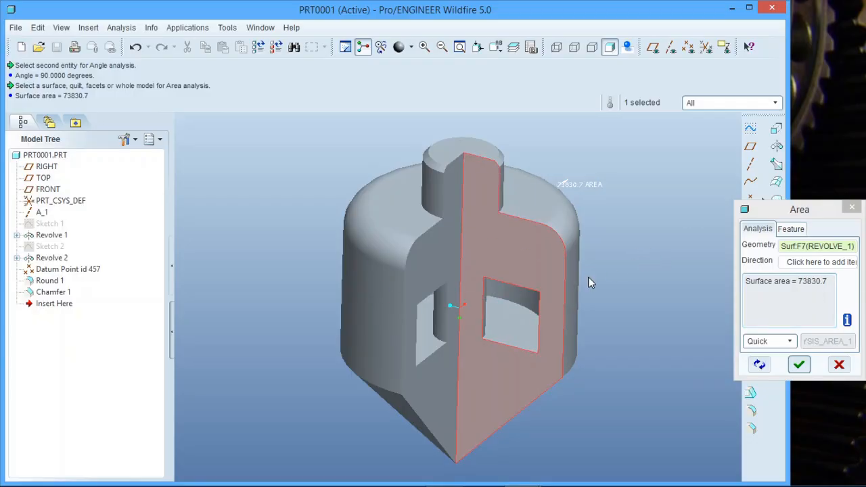
click(521, 320)
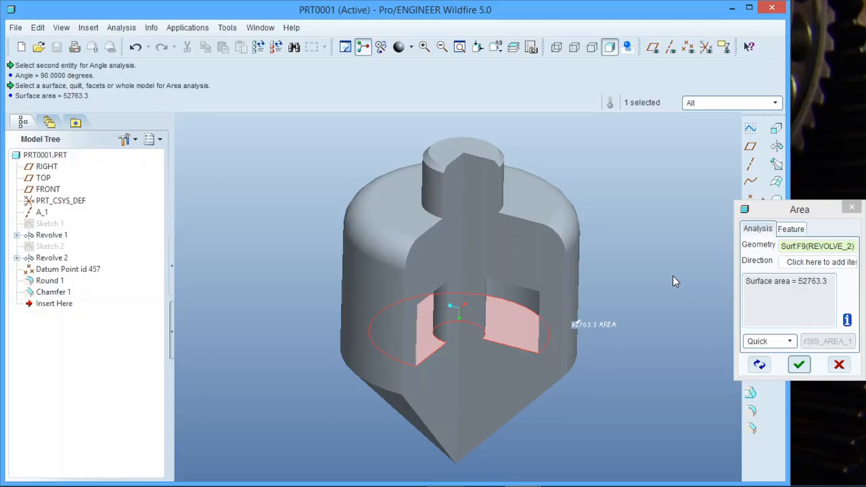
click(839, 365)
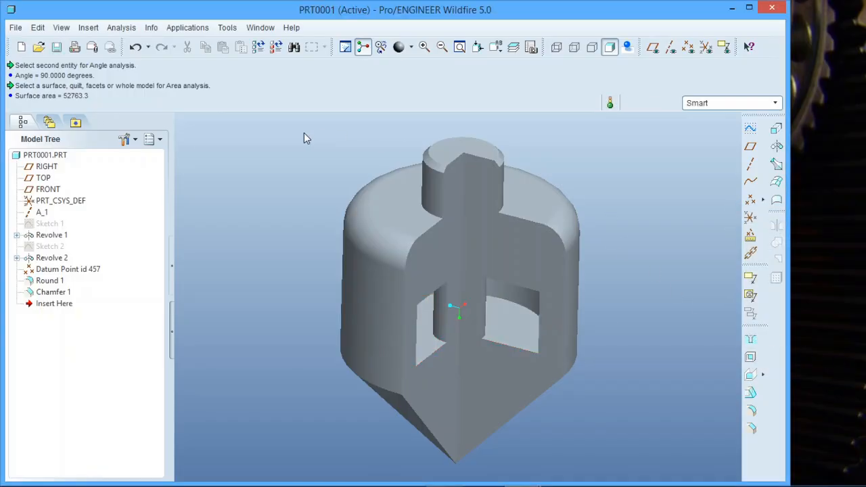
Step: Measure the volume of the part's solid geometry without choosing a one-sided plane, and close the volume analysis
click(126, 28)
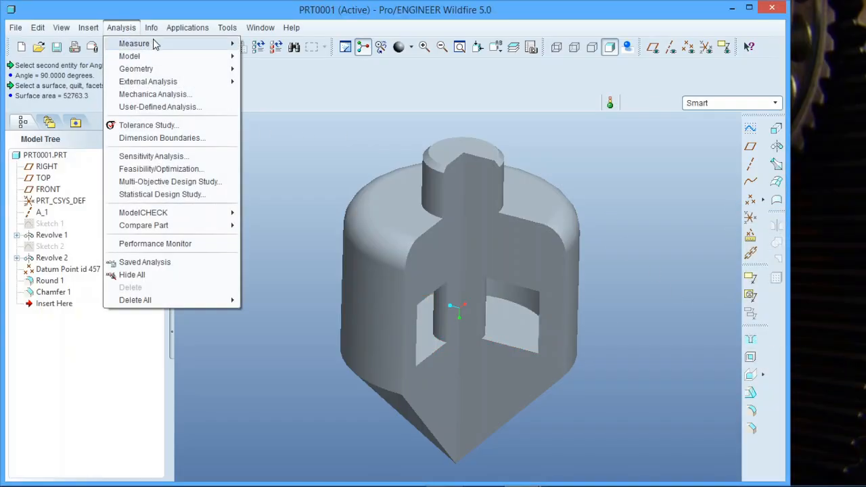
mouse_move(156, 44)
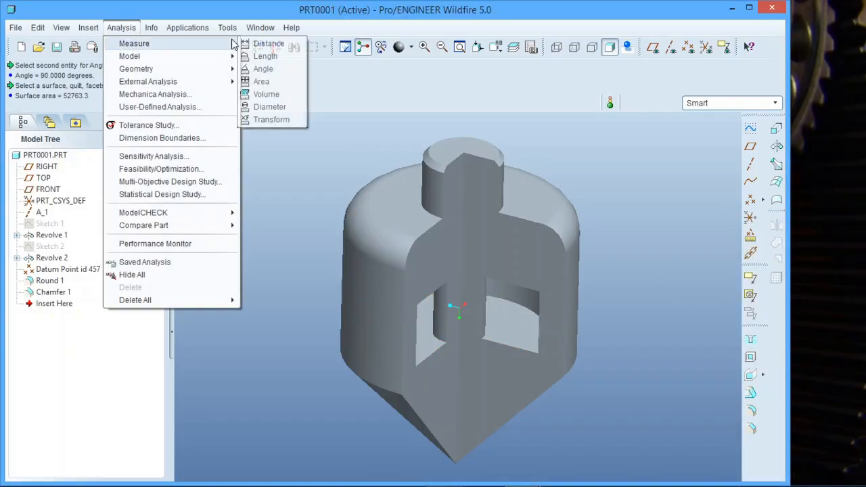
click(287, 96)
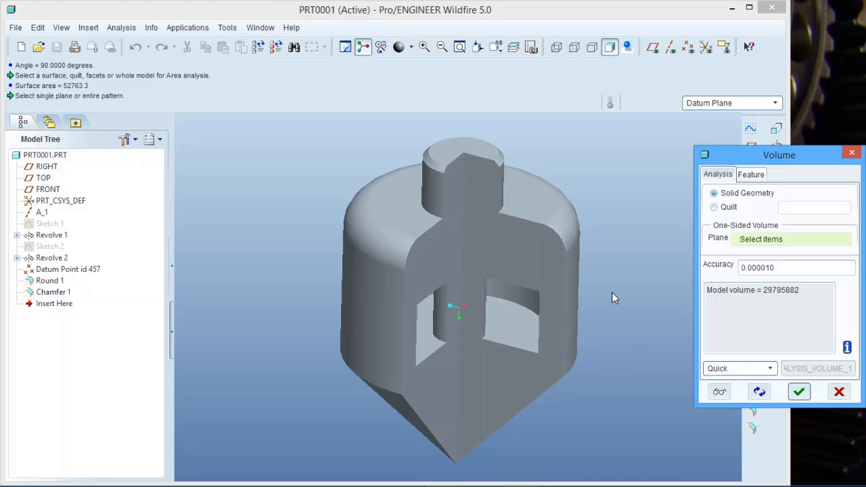
mouse_move(617, 283)
middle_down()
mouse_move(589, 284)
mouse_move(622, 275)
mouse_move(618, 282)
middle_up()
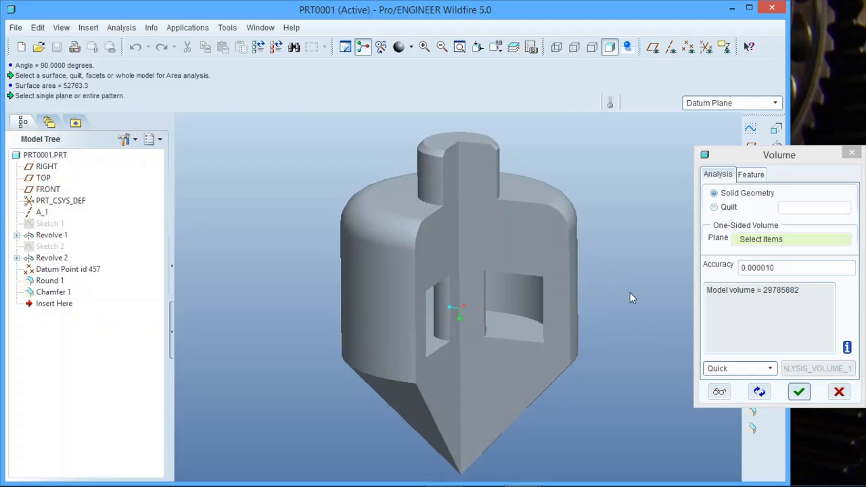
click(839, 392)
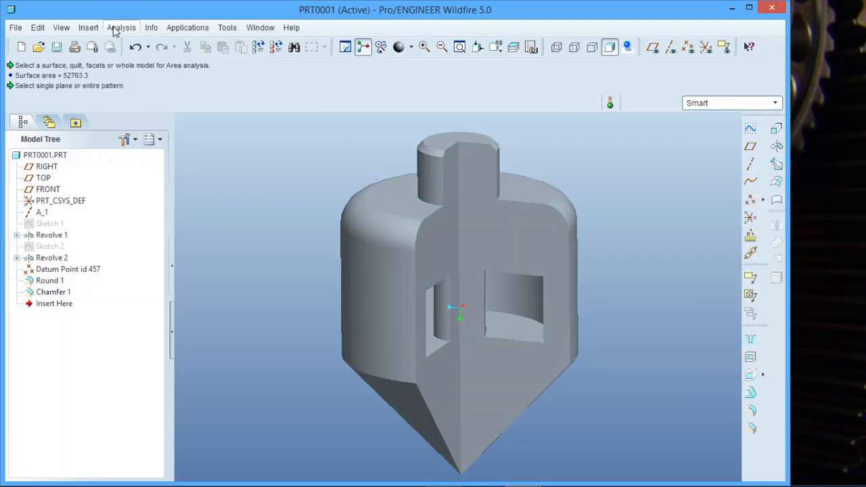
Step: Measure the distance between the two vertical edges of the rectangular opening in the cut face, and close the distance analysis
click(119, 28)
mouse_move(149, 44)
click(269, 45)
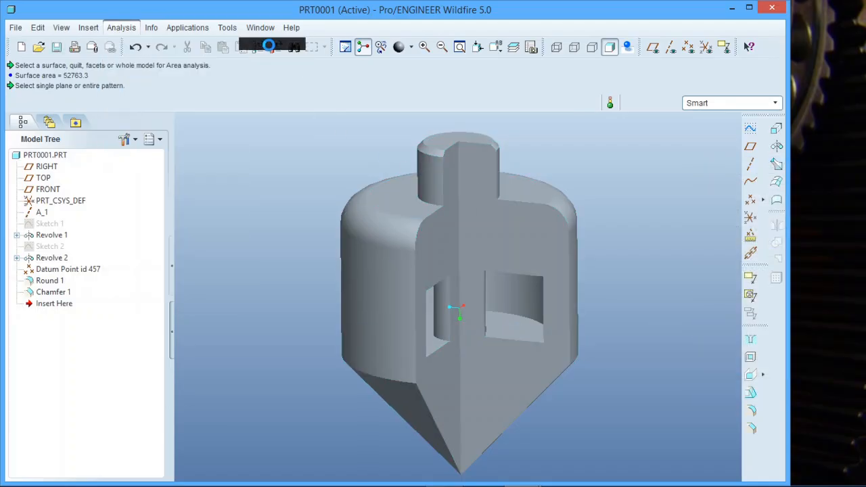
click(486, 324)
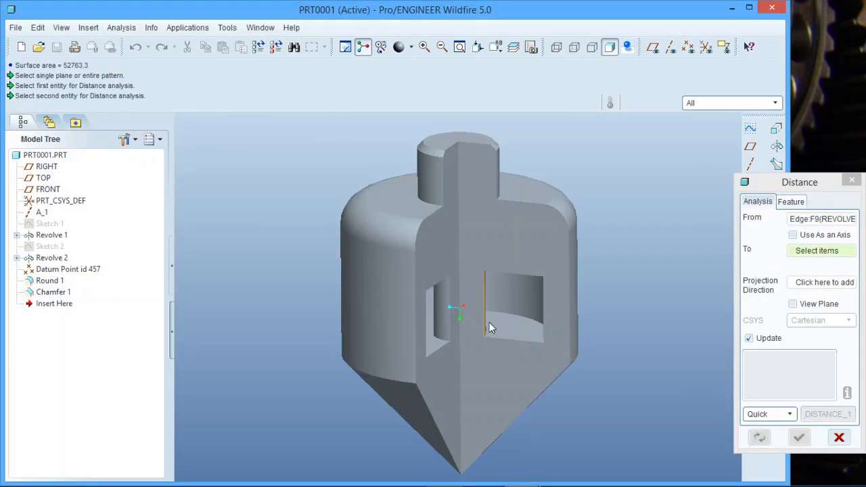
click(542, 314)
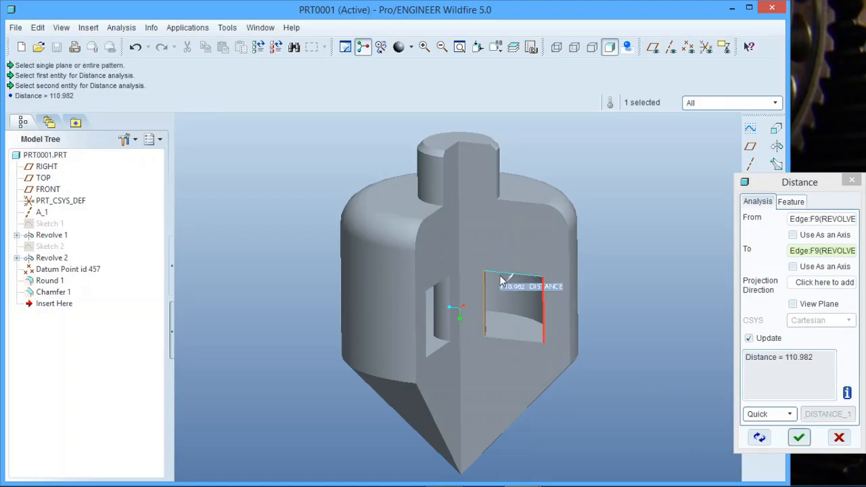
click(839, 439)
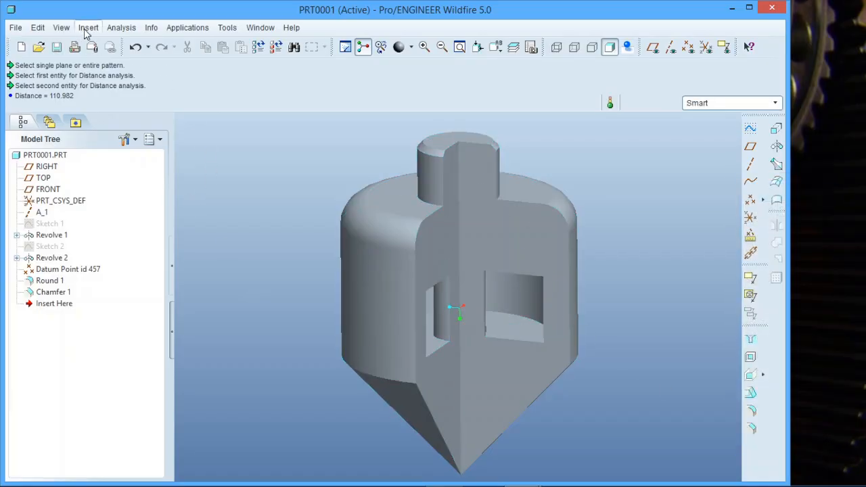
Step: Measure the diameters of the outer cylindrical wall and the boss's cylindrical side, and close the diameter analysis
click(112, 32)
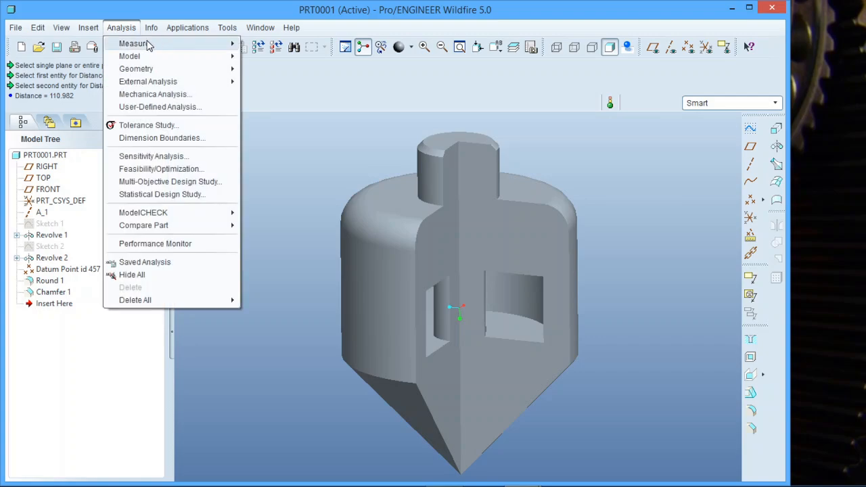
mouse_move(212, 46)
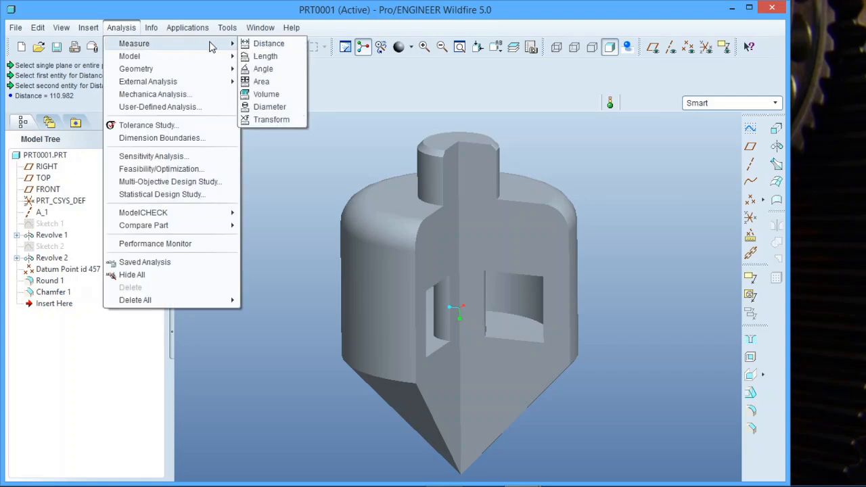
click(287, 107)
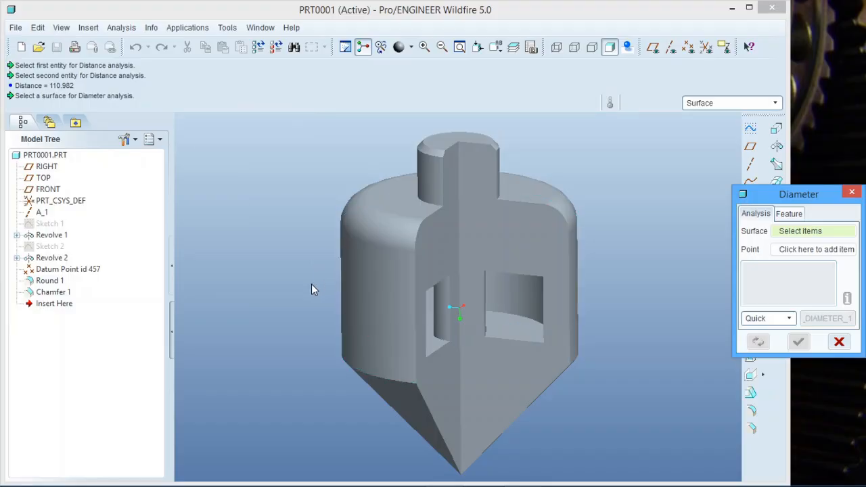
click(385, 279)
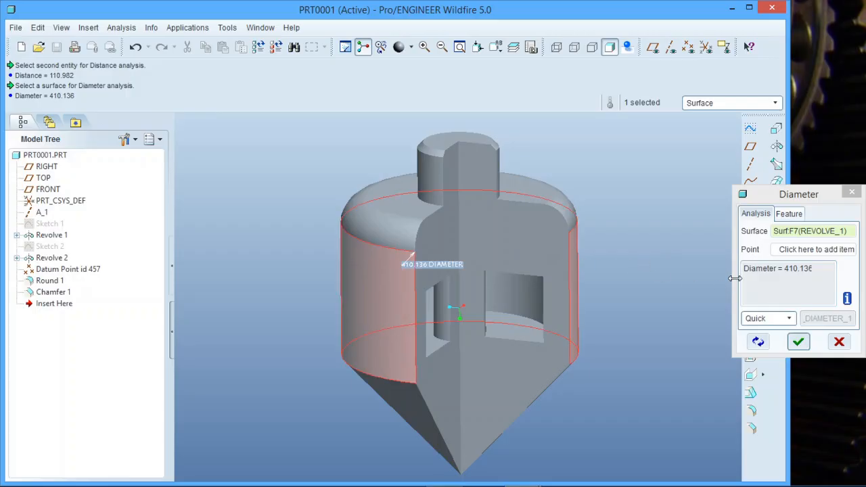
click(439, 179)
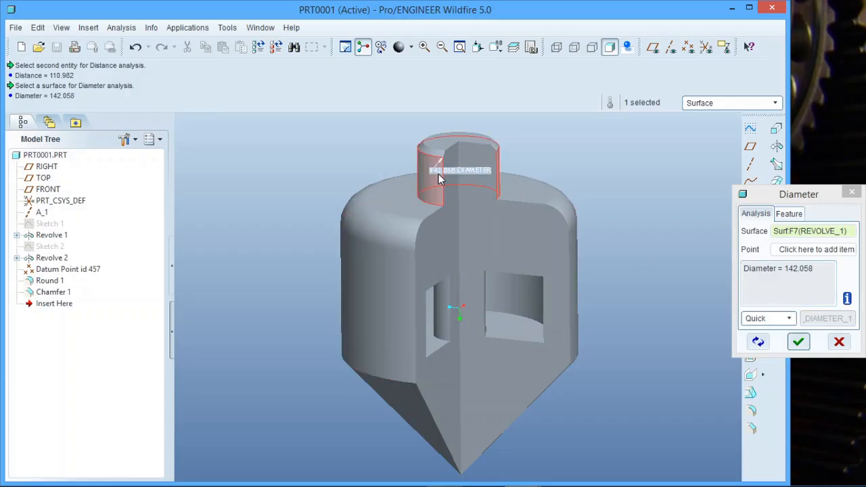
click(390, 276)
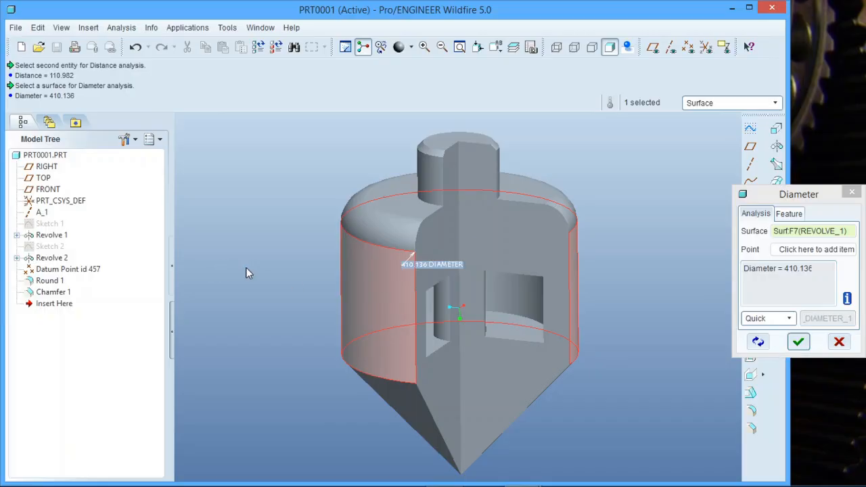
click(839, 342)
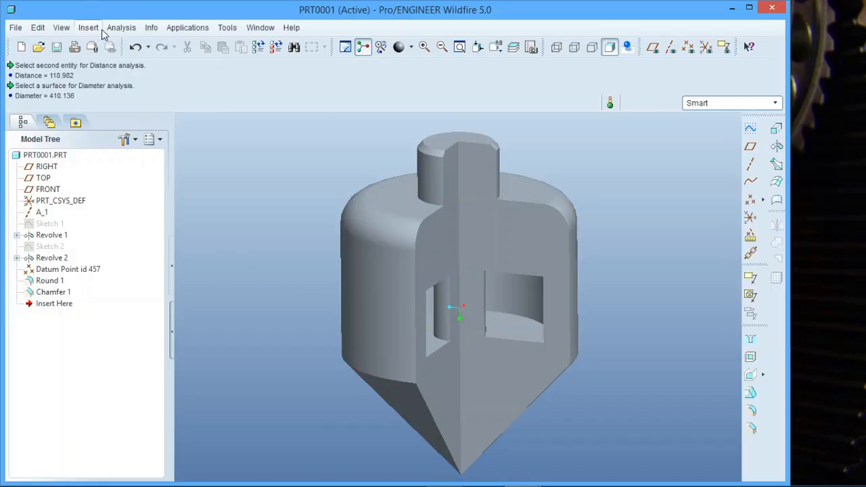
Step: Measure the length of the circular edge between the round and the outer wall again, and close the length analysis
click(121, 28)
mouse_move(139, 43)
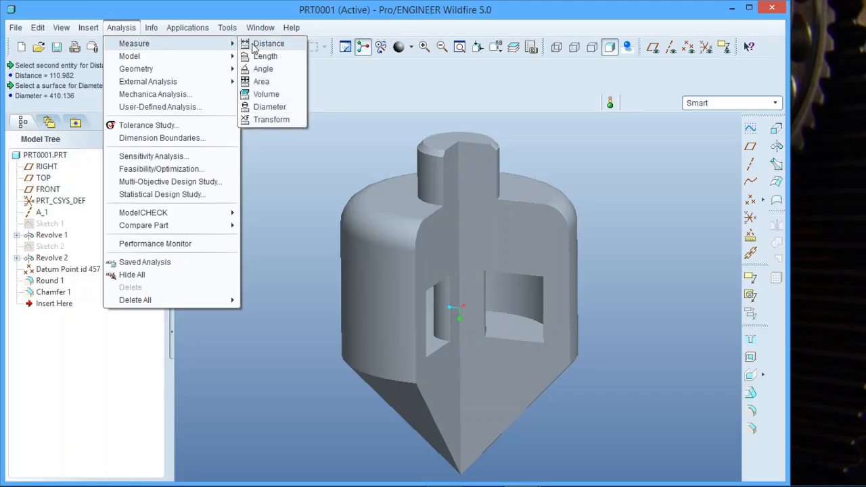
click(266, 56)
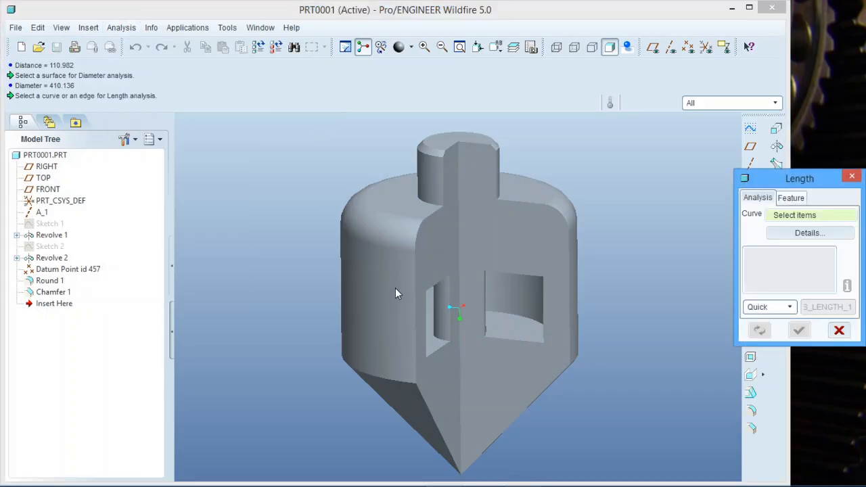
click(371, 240)
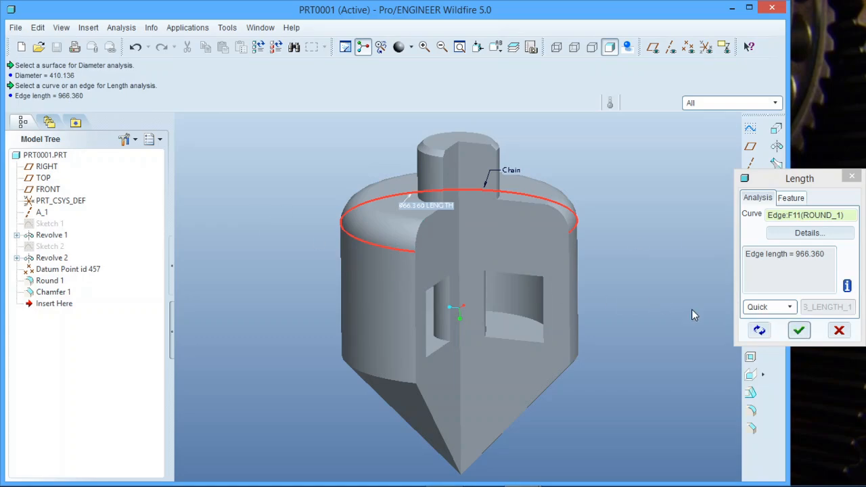
click(839, 330)
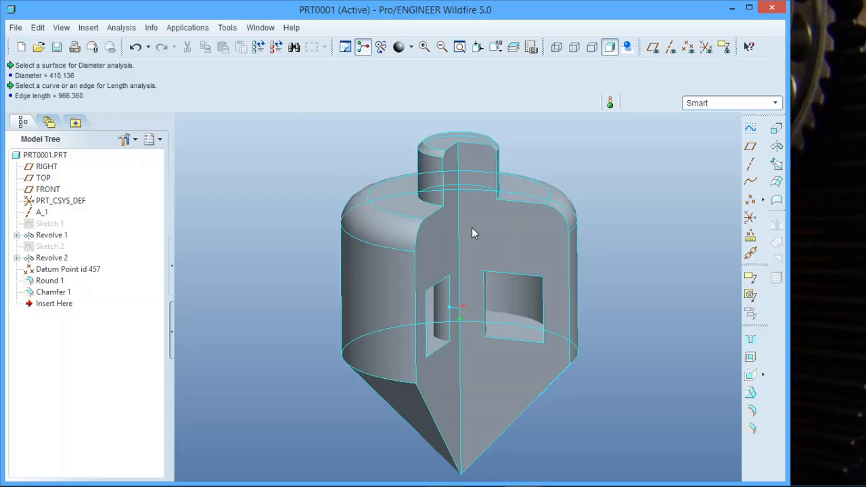
middle_drag(471, 234, 387, 315)
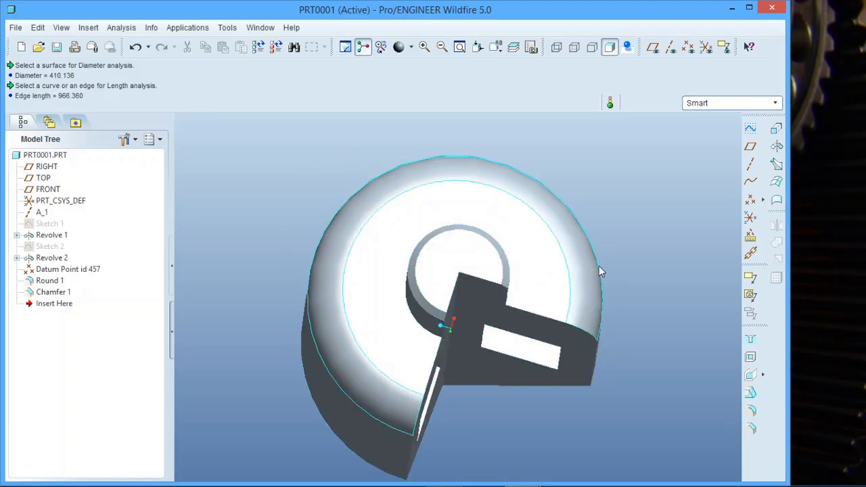
middle_drag(406, 223, 415, 165)
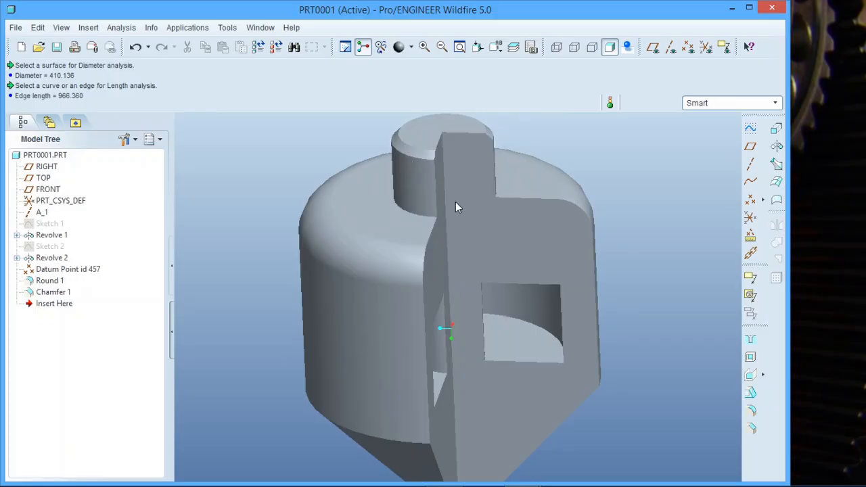
scroll(456, 202, down, 3)
scroll(379, 144, up, 2)
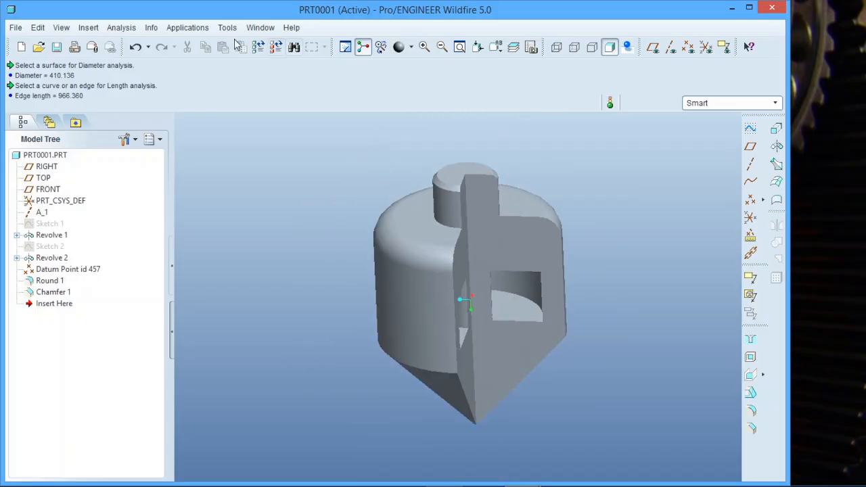
Step: Open the Transform analysis to view its coordinate system references, and close it without selecting any
click(123, 28)
mouse_move(135, 43)
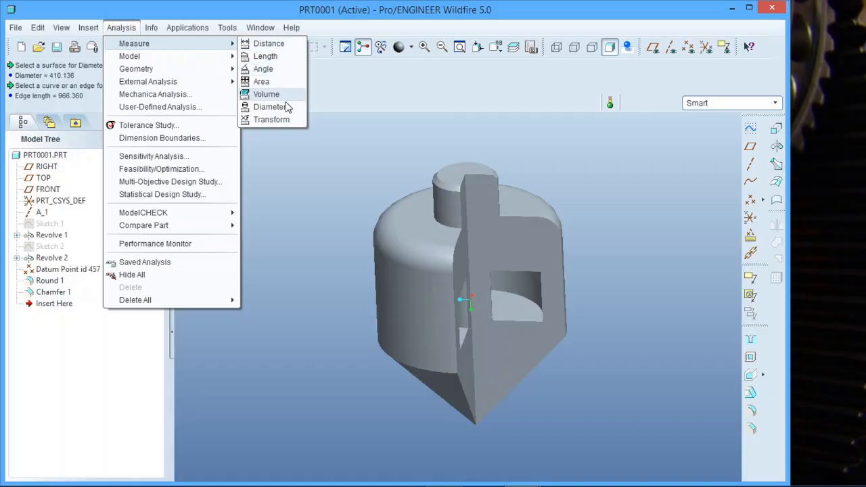
click(288, 122)
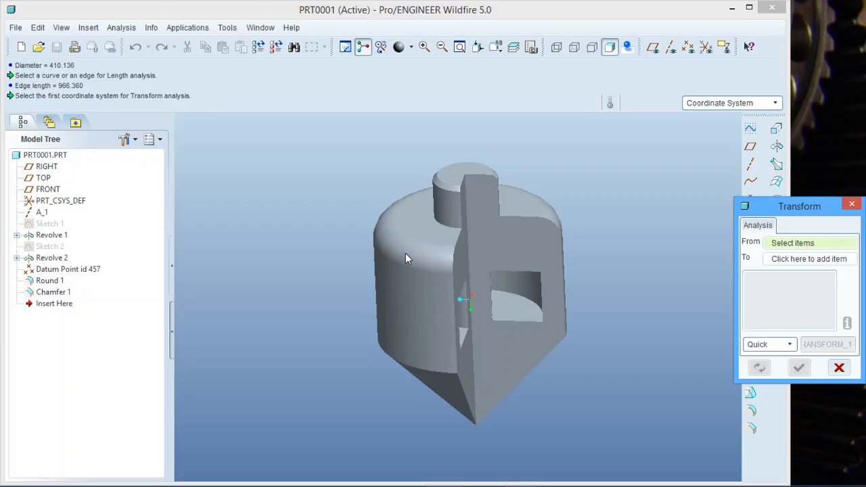
middle_drag(405, 255, 399, 268)
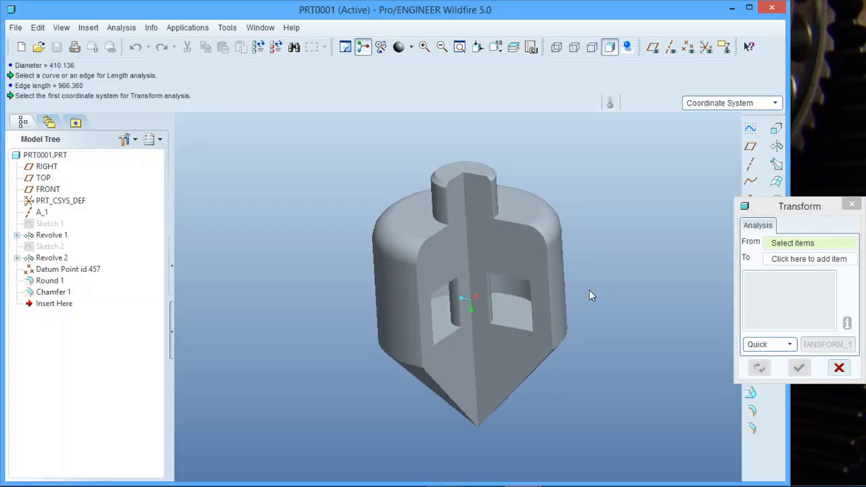
mouse_move(588, 291)
middle_down()
mouse_move(580, 267)
mouse_move(575, 289)
mouse_move(587, 262)
mouse_move(606, 283)
mouse_move(561, 283)
mouse_move(585, 293)
middle_up()
middle_drag(575, 285, 571, 294)
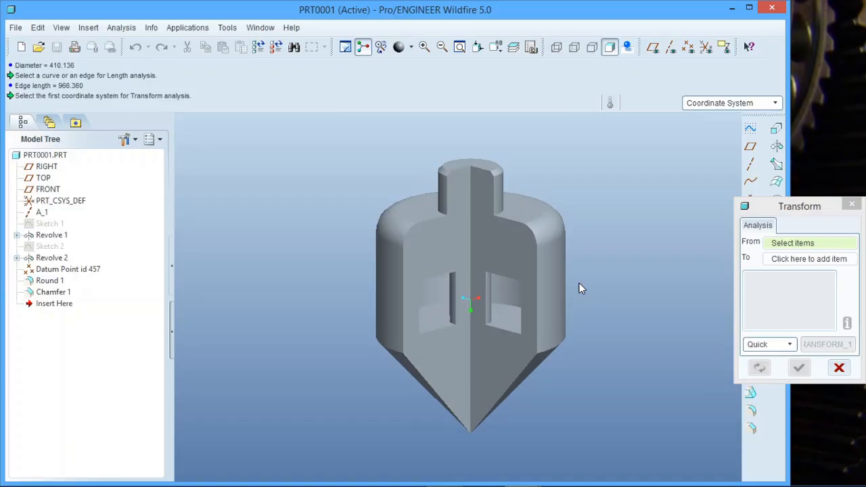
click(840, 370)
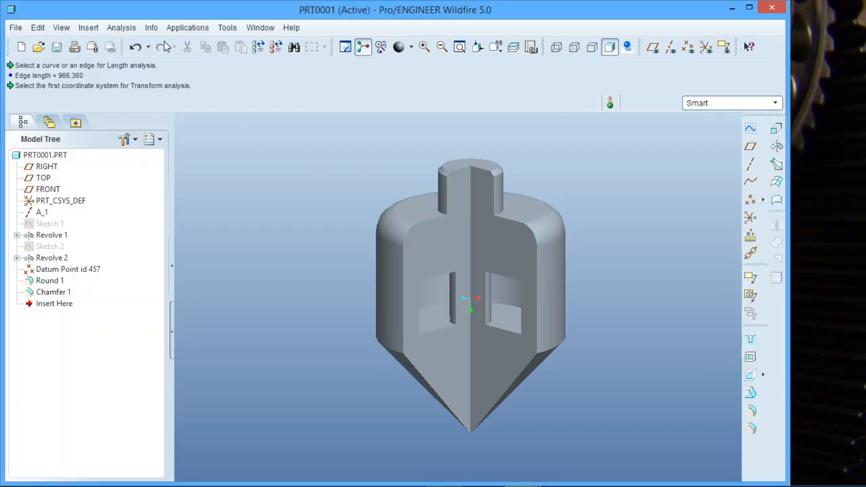
Step: Calculate the mass properties of the part's solid geometry with the default coordinate system and a density of 7.8
click(124, 30)
mouse_move(138, 46)
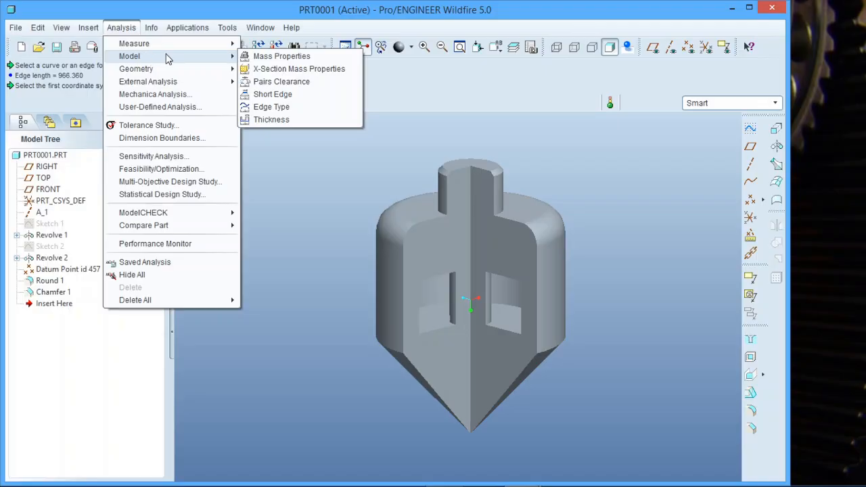
click(265, 58)
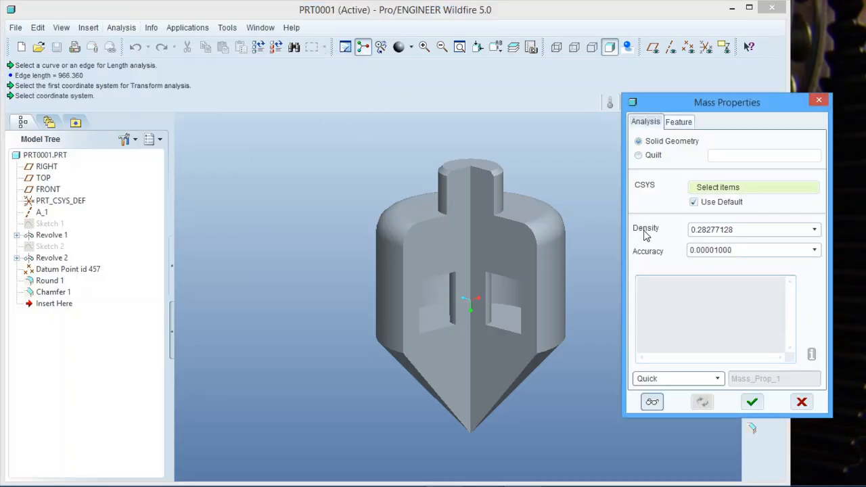
click(745, 231)
click(744, 229)
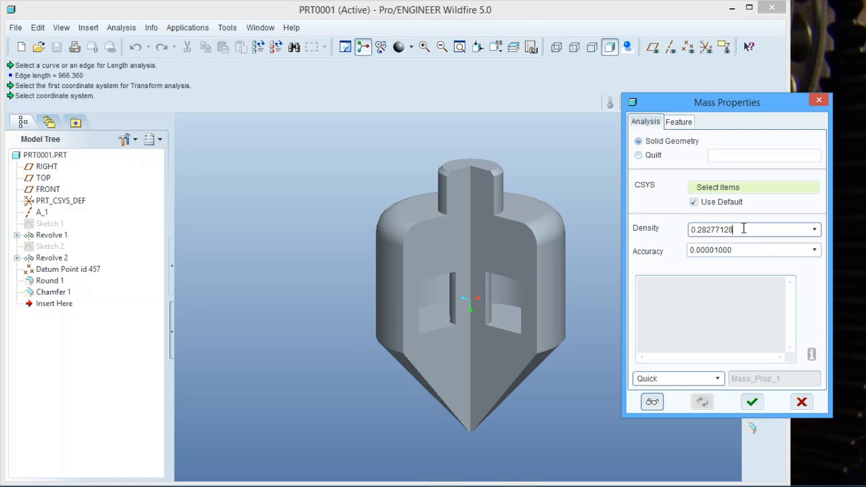
drag(744, 229, 681, 232)
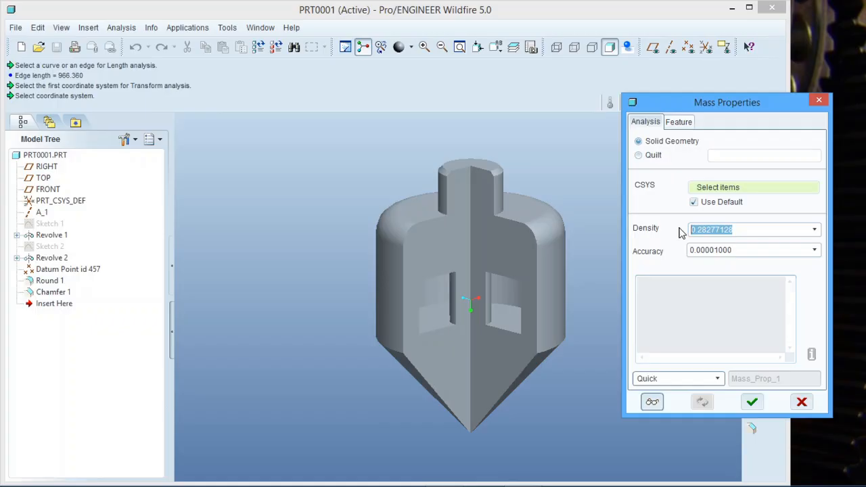
text(7.8)
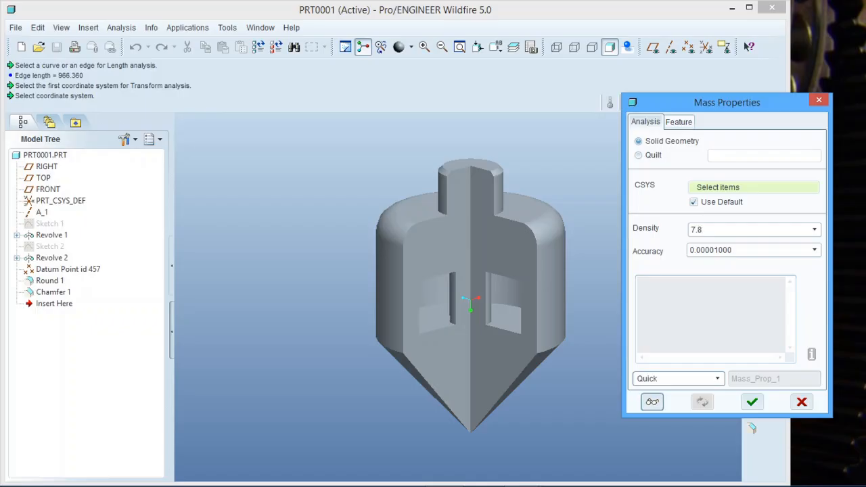
key(Return)
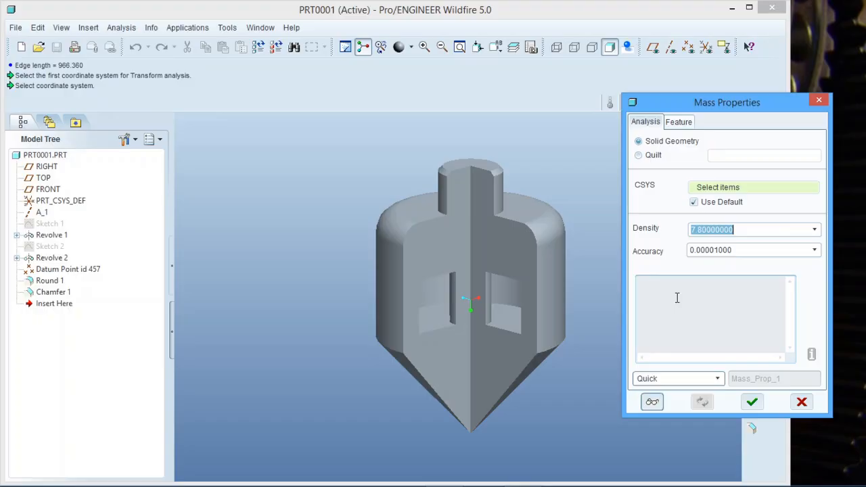
click(653, 402)
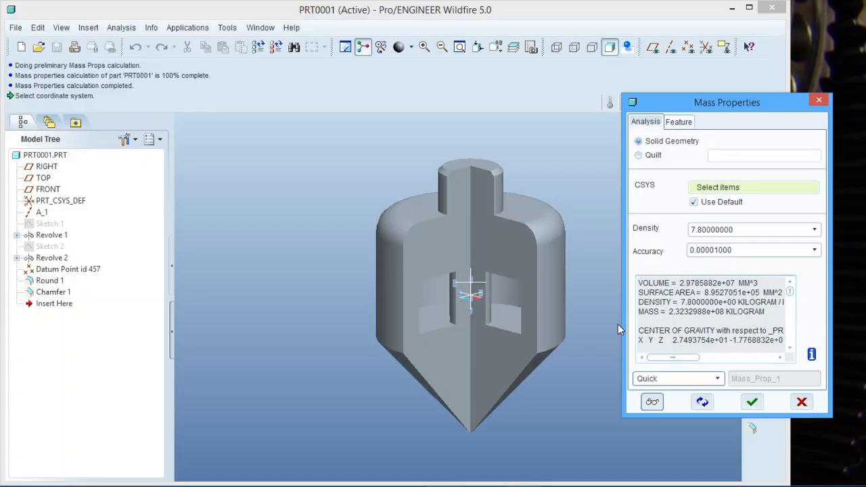
Step: Examine the position of the centre of gravity relative to the default coordinate system inside the part
middle_drag(478, 325, 496, 345)
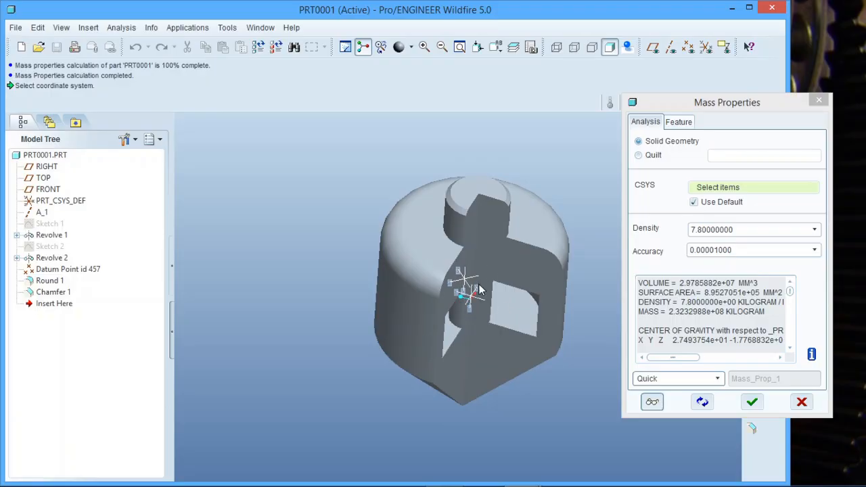
scroll(465, 288, up, 5)
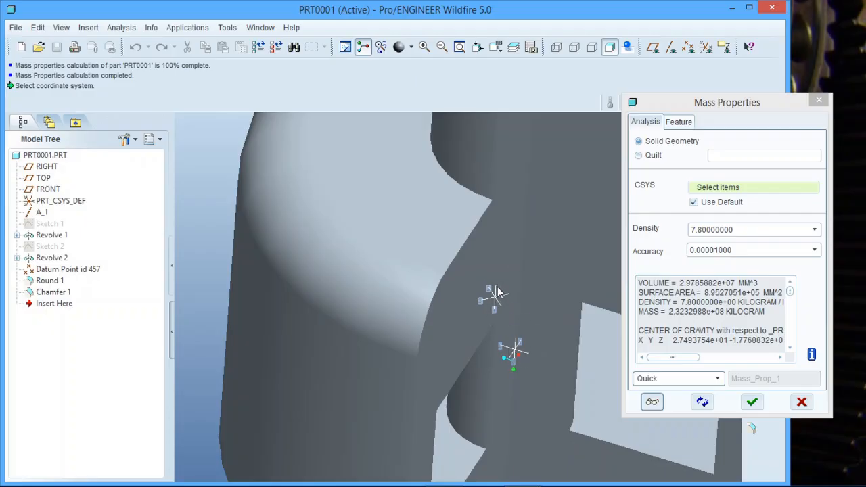
scroll(476, 296, down, 5)
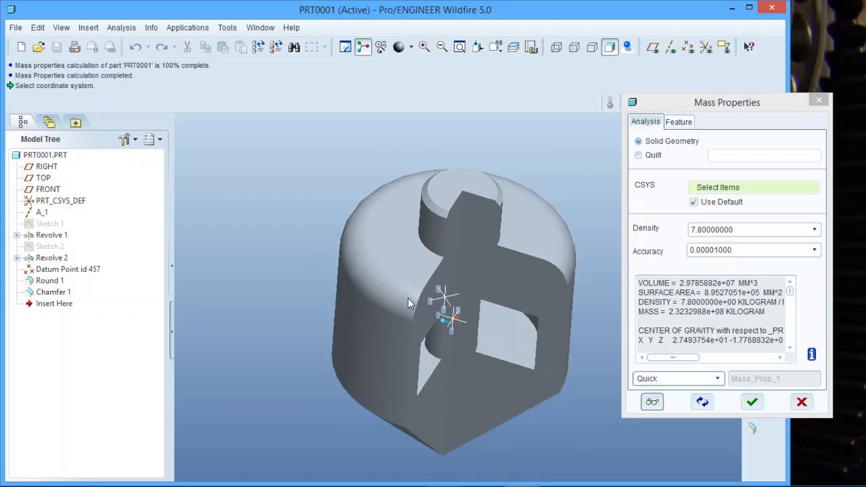
middle_drag(446, 308, 478, 302)
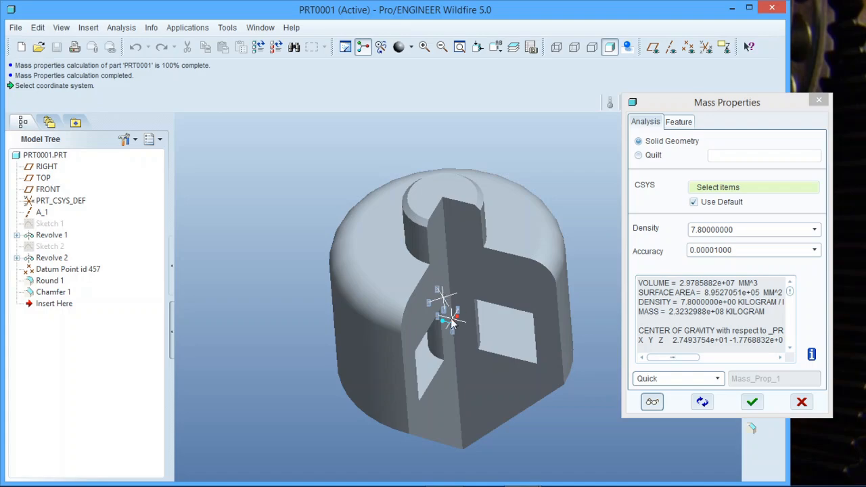
mouse_move(463, 302)
middle_down()
mouse_move(485, 292)
mouse_move(467, 301)
mouse_move(452, 280)
mouse_move(465, 290)
middle_up()
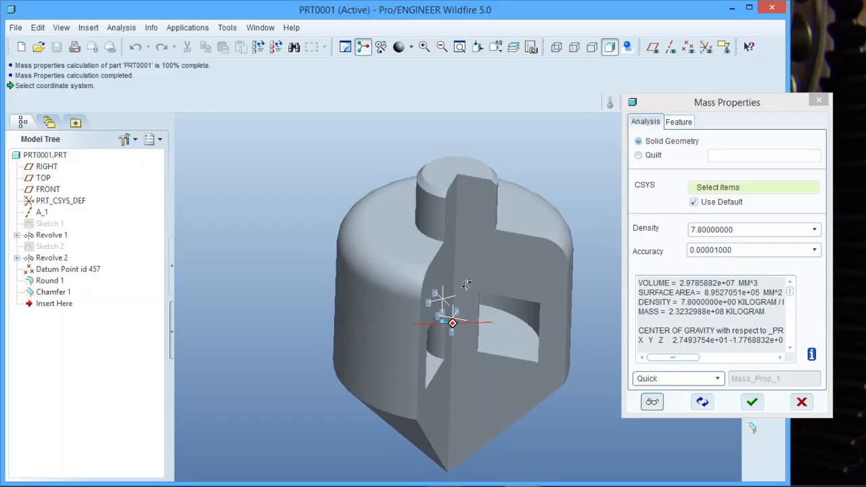
Step: Read through the mass properties results, from volume and inertia to radii of gyration, and close the analysis without saving it
click(790, 349)
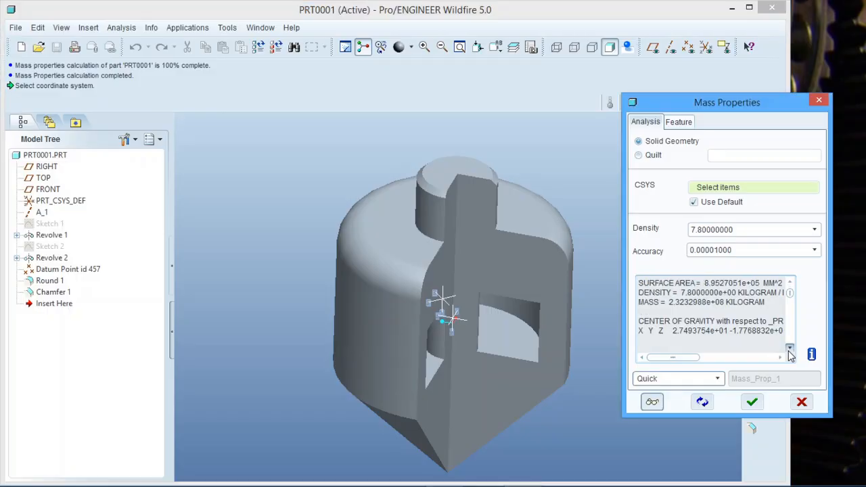
click(790, 349)
click(790, 349)
click(789, 349)
click(790, 349)
click(789, 349)
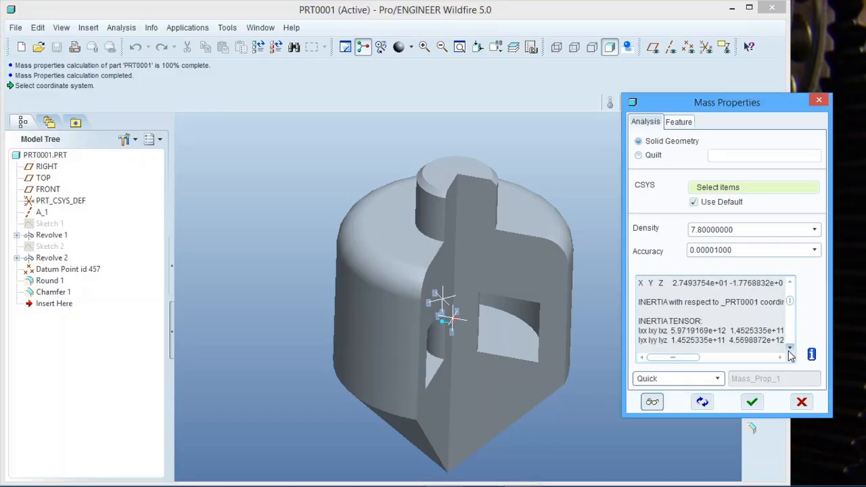
click(789, 349)
click(789, 349)
click(790, 349)
click(790, 349)
click(790, 349)
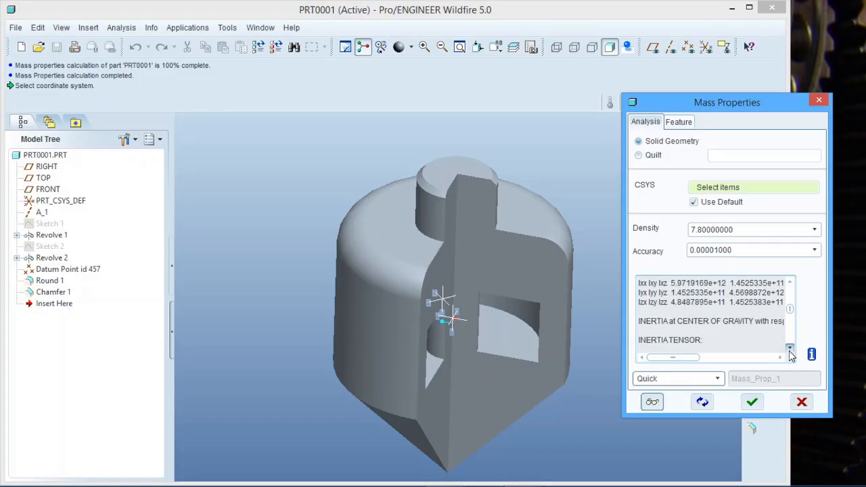
click(790, 349)
click(790, 349)
click(790, 349)
click(790, 349)
click(790, 350)
click(789, 349)
click(790, 349)
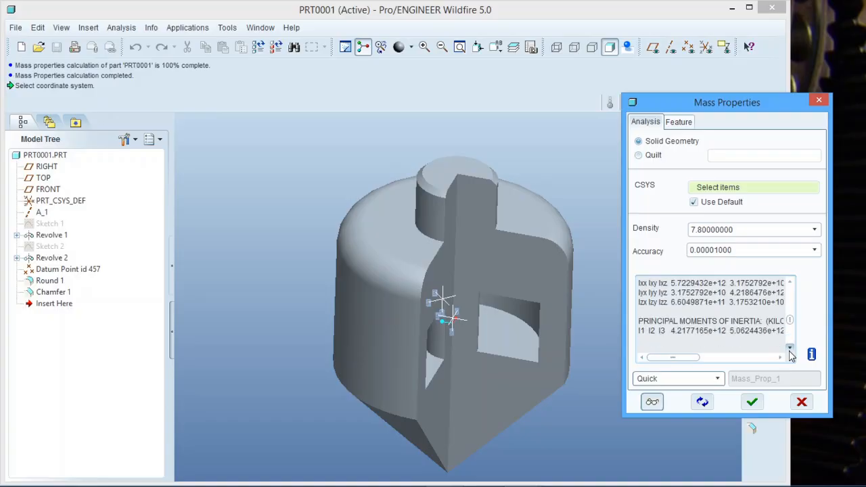
click(790, 349)
click(790, 349)
click(789, 349)
click(790, 349)
click(789, 349)
click(789, 350)
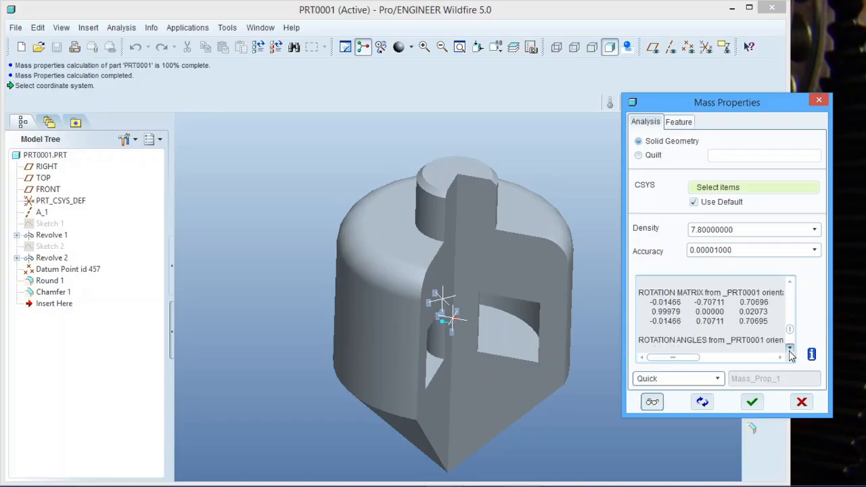
click(790, 349)
click(790, 349)
click(789, 350)
click(790, 349)
click(789, 349)
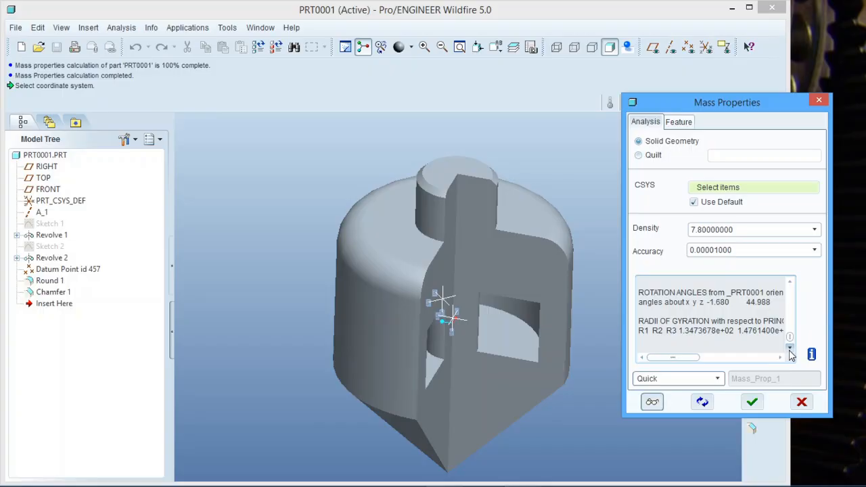
drag(790, 336, 792, 288)
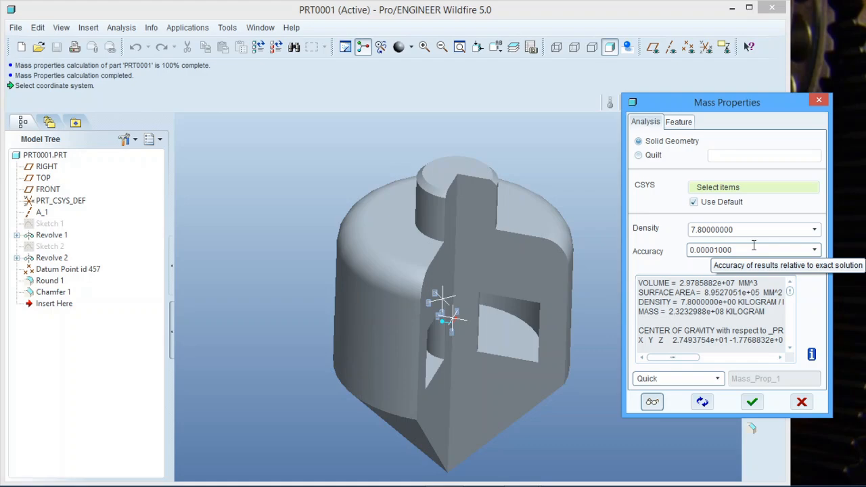
double_click(737, 229)
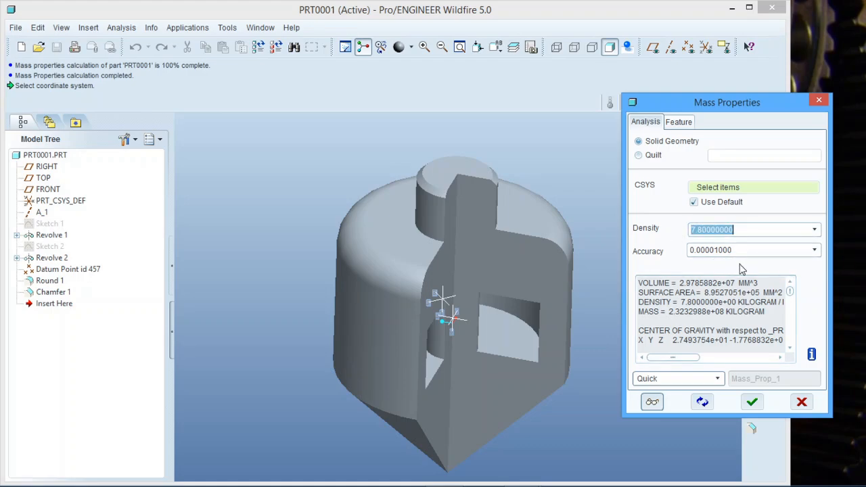
click(802, 403)
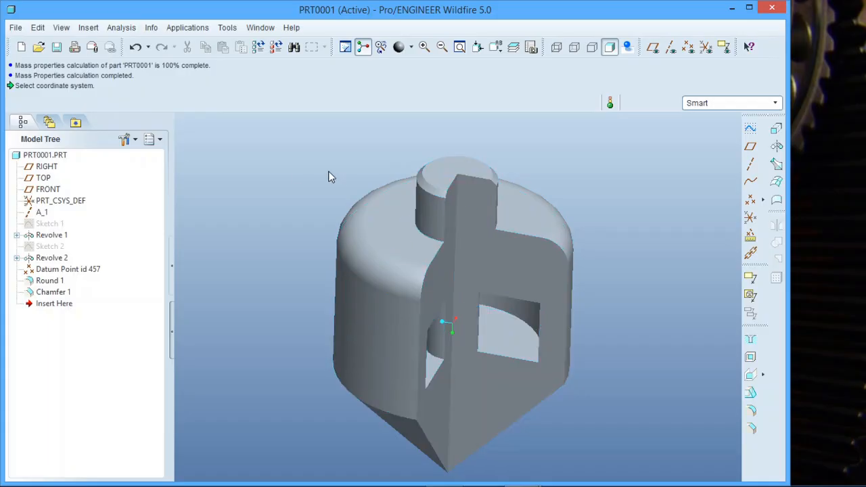
Step: Assign the steel.mtl library material to the part in its model properties
click(15, 27)
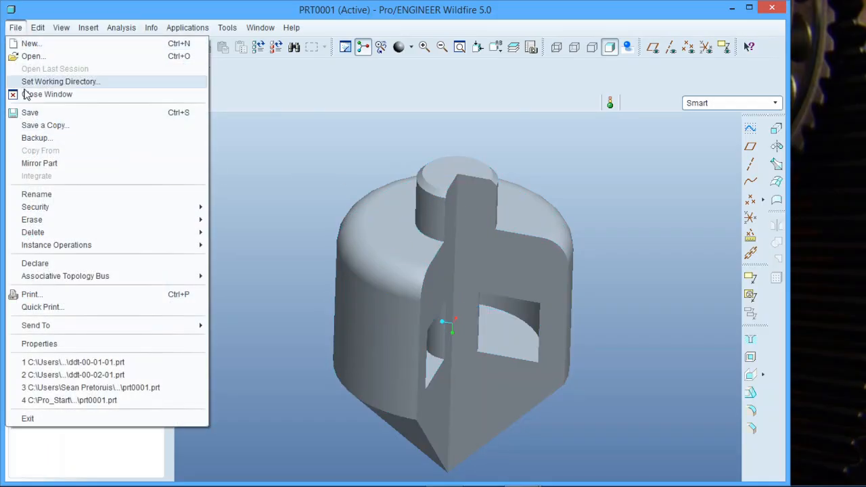
click(72, 343)
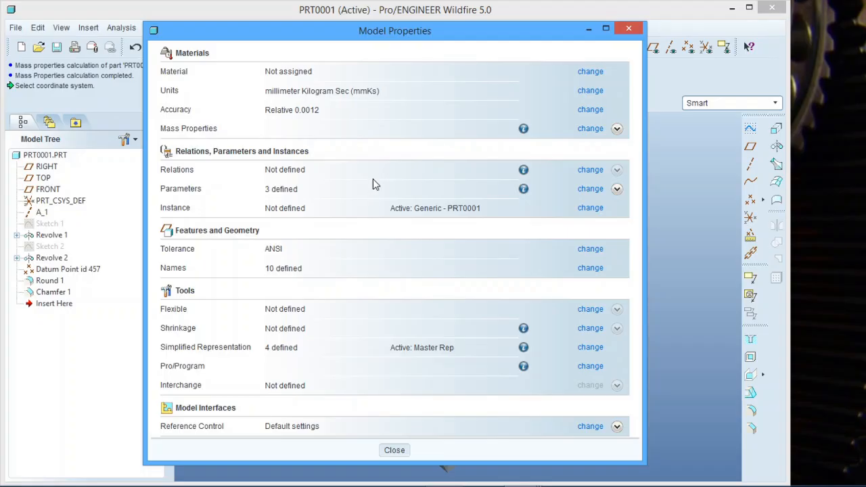
click(589, 71)
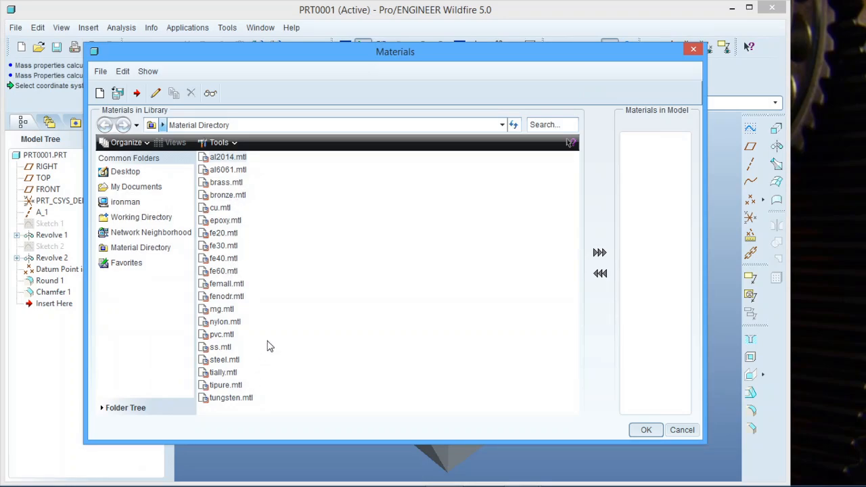
click(225, 363)
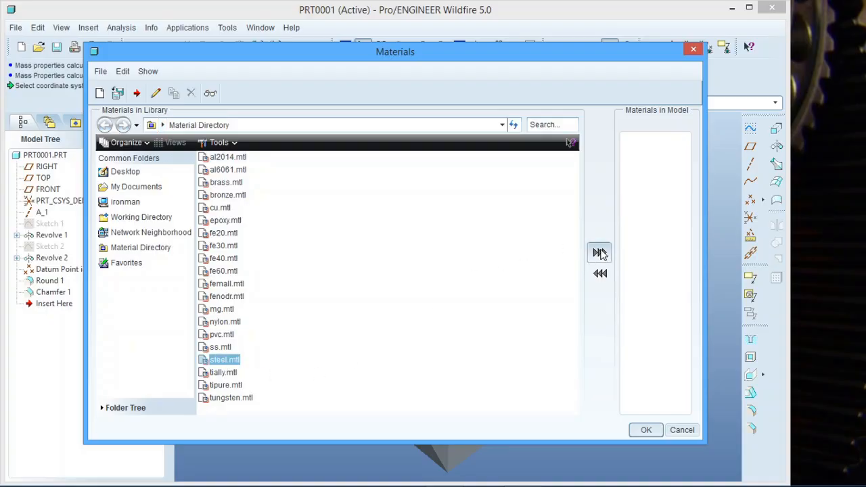
click(600, 253)
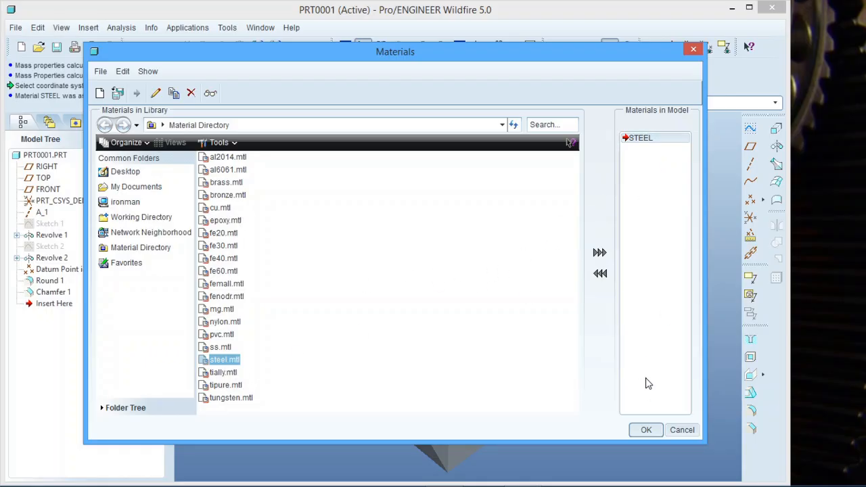
click(650, 428)
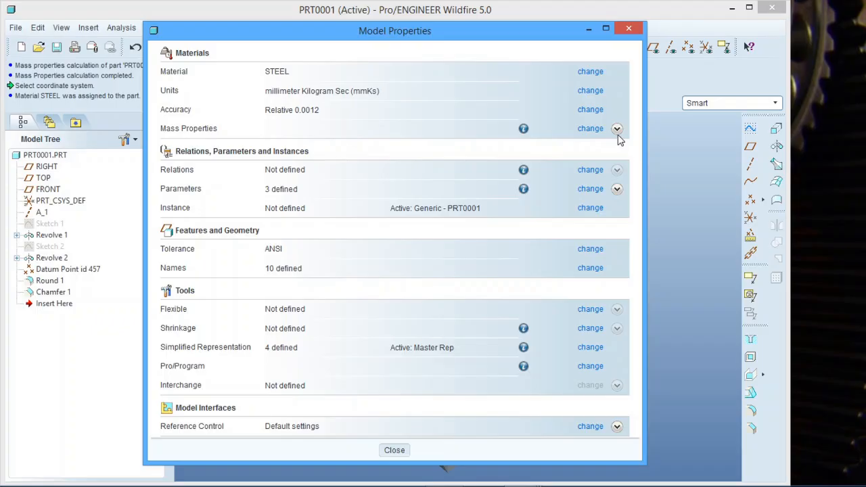
Step: Review the part's mass properties setup and its assigned material in the model properties
click(582, 130)
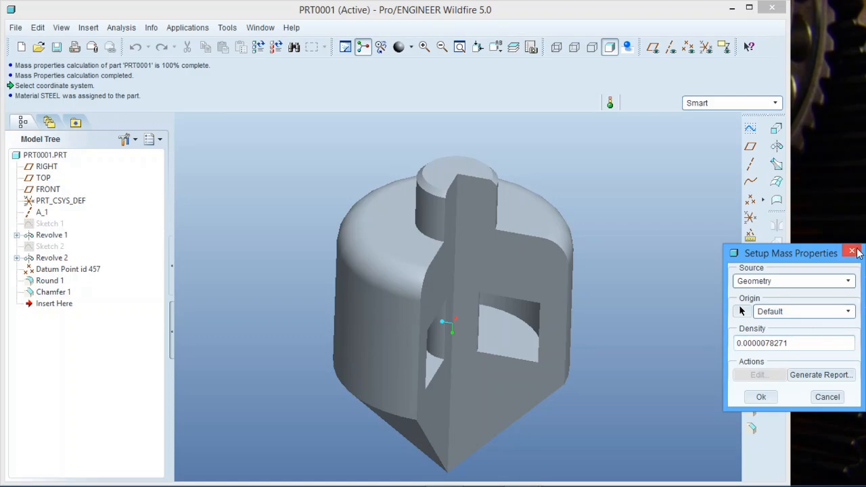
click(762, 397)
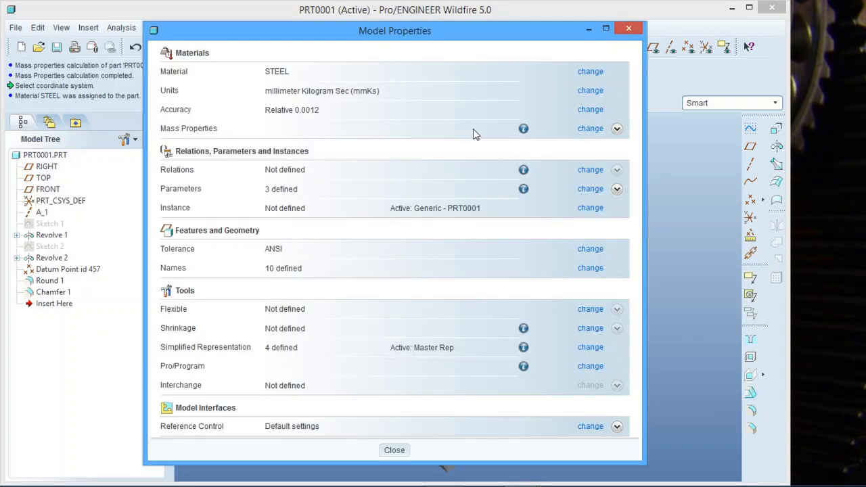
click(590, 71)
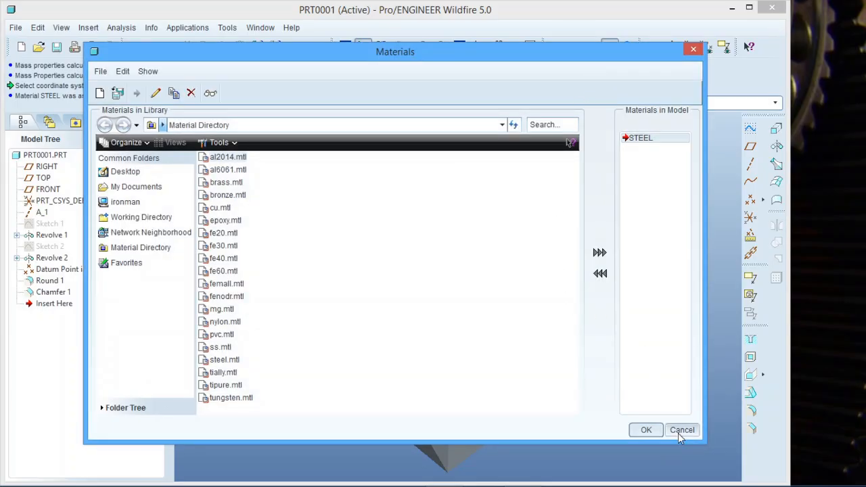
click(648, 429)
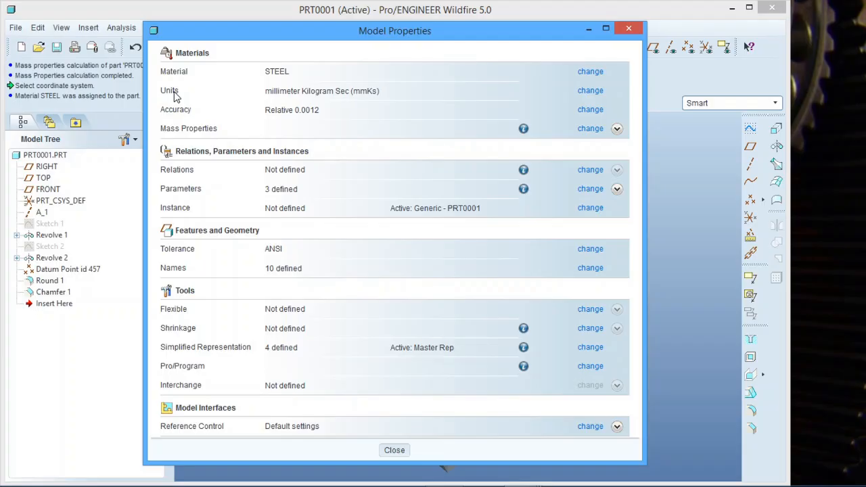
Step: Examine the convert and interpret dimension options for switching the model units to Inch lbm Second, without applying the change
click(589, 91)
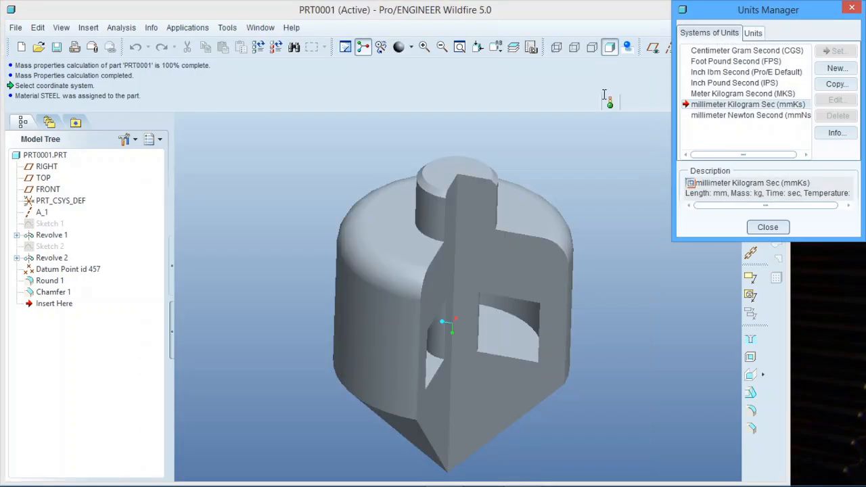
click(744, 73)
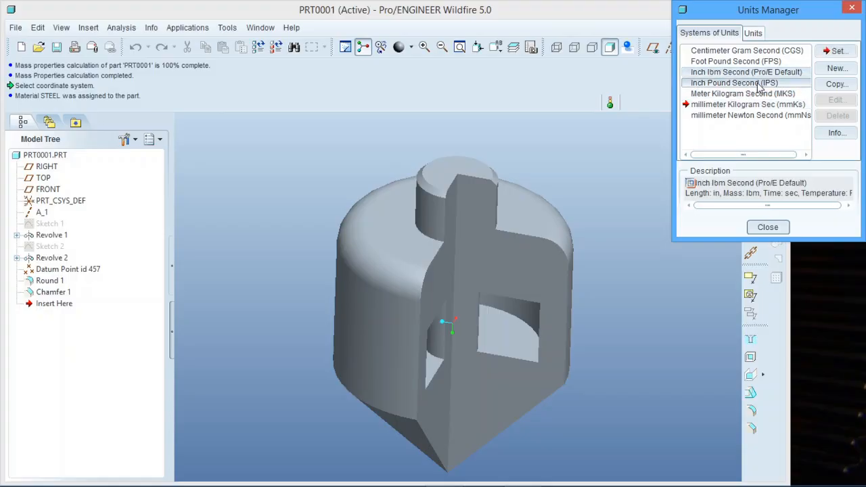
click(837, 51)
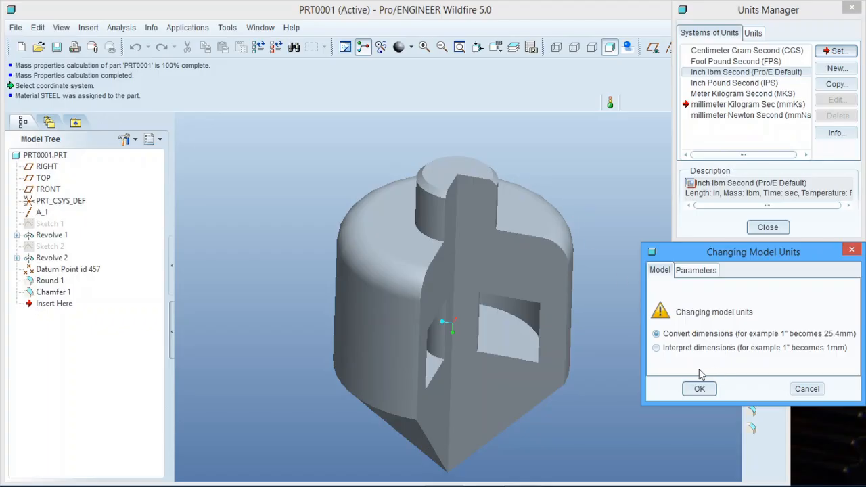
click(657, 349)
click(807, 390)
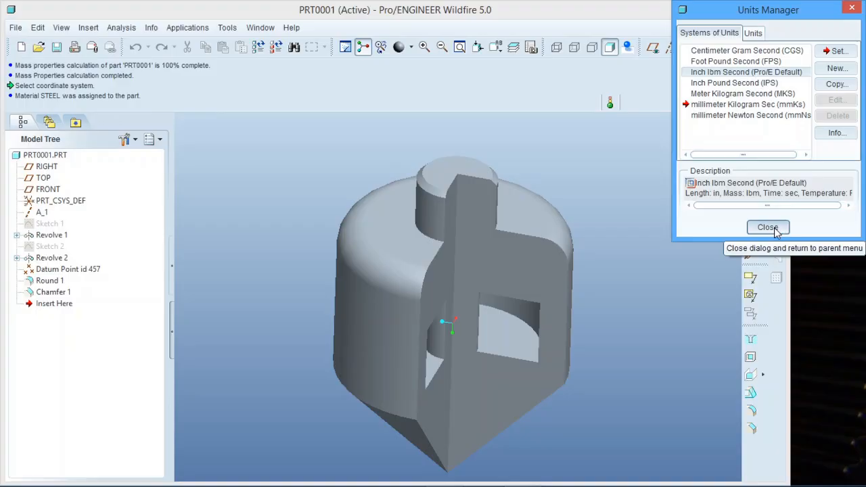
click(782, 229)
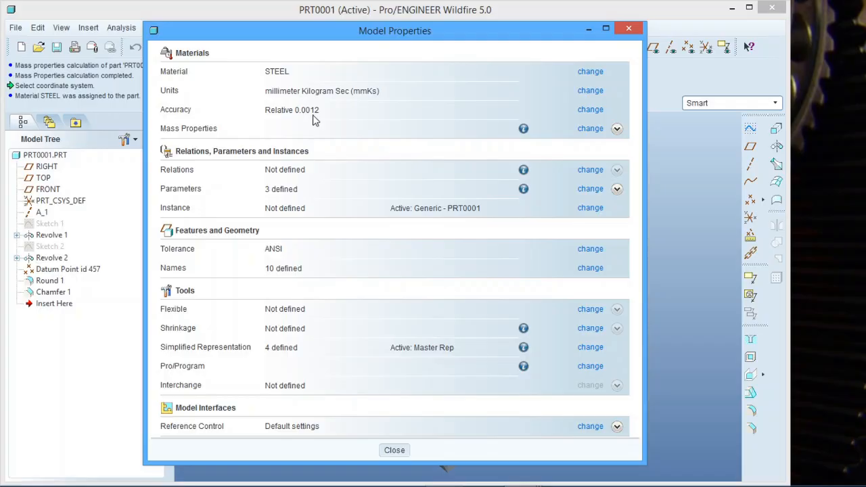
Step: Set the part's relative accuracy to 0.0001, regenerate the model and close the model properties
click(591, 110)
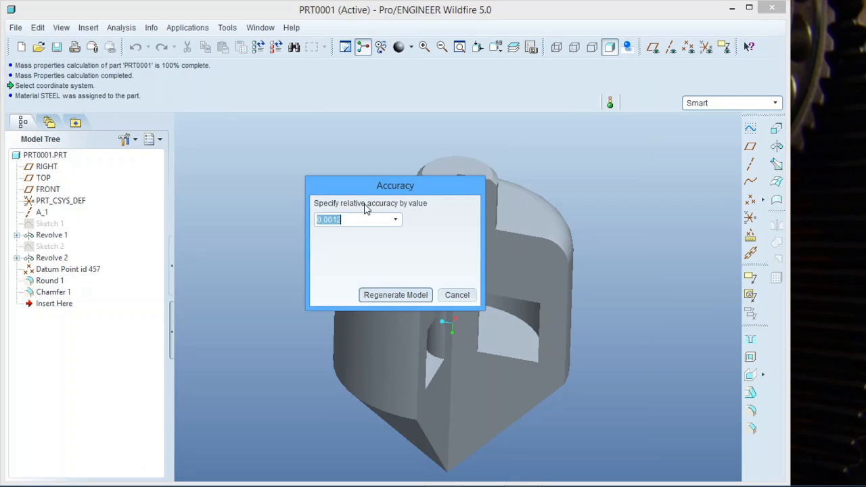
click(345, 220)
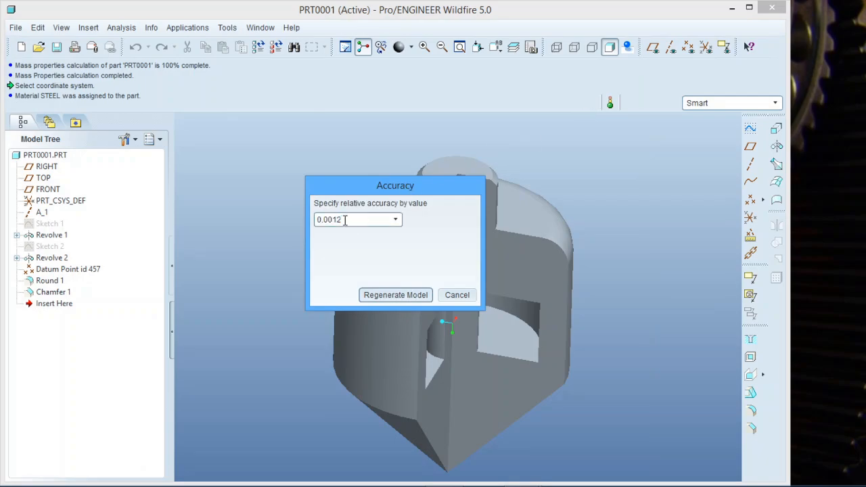
text(0)
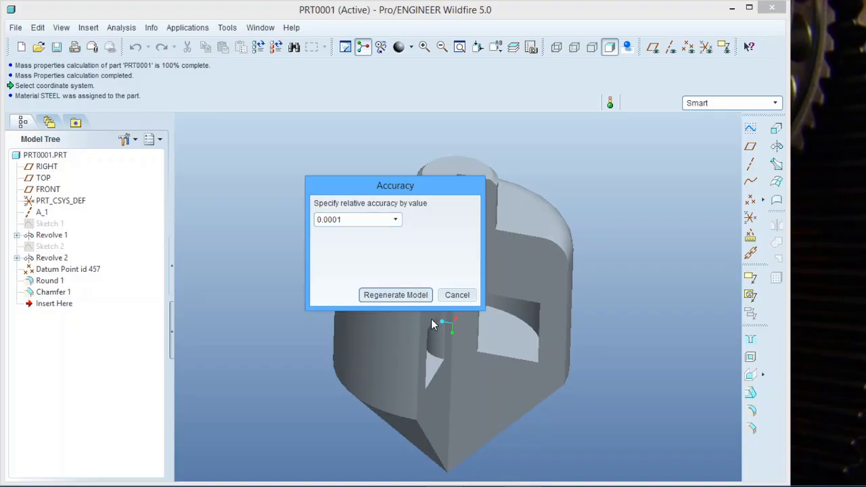
click(412, 296)
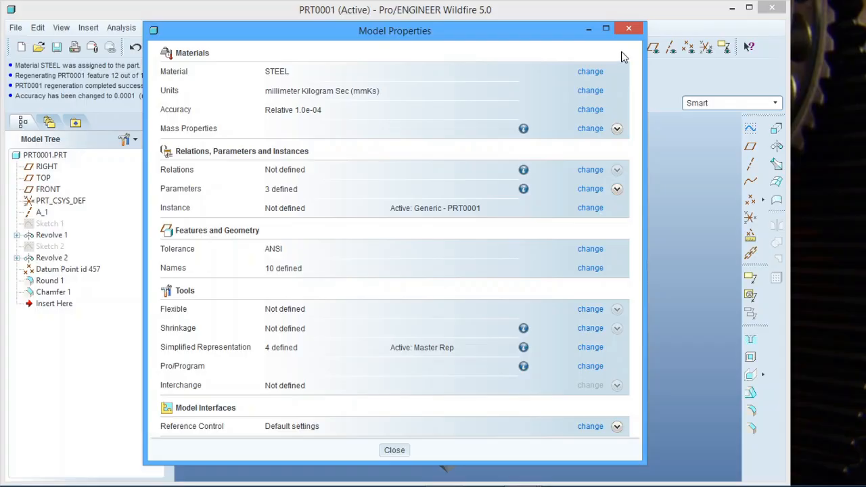
click(630, 30)
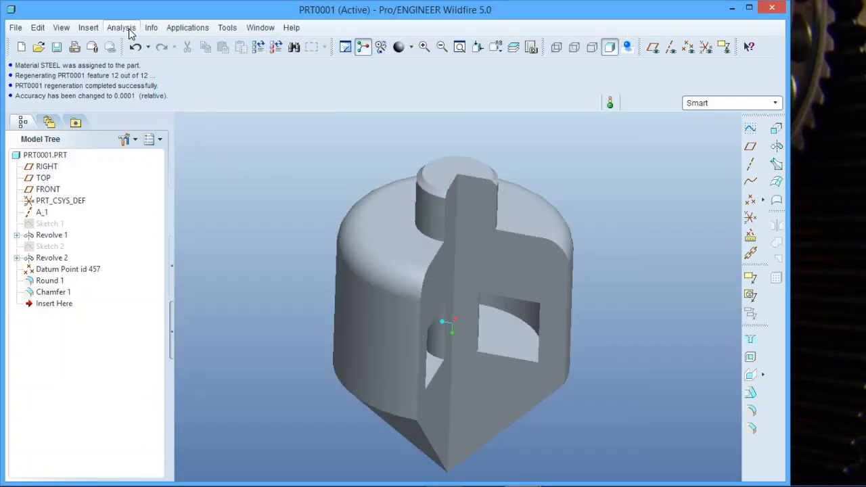
Step: Calculate the solid geometry's mass properties using the assigned material's density, and close the analysis without saving it
click(129, 30)
mouse_move(142, 57)
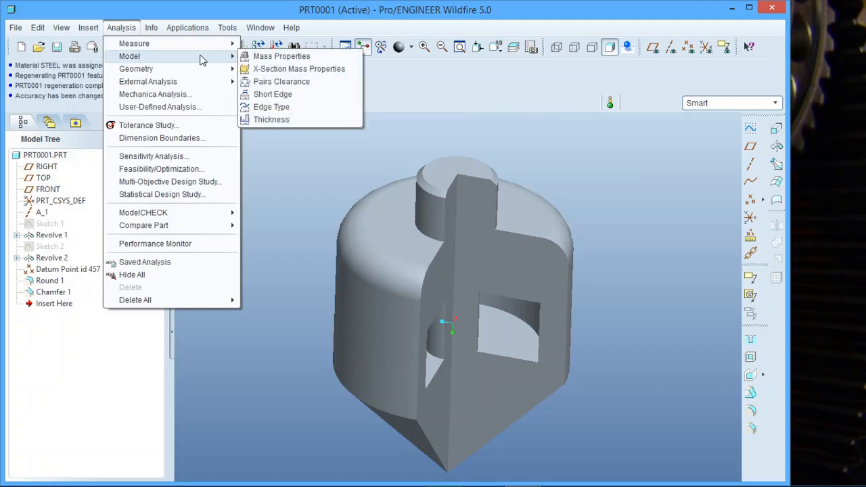
click(264, 57)
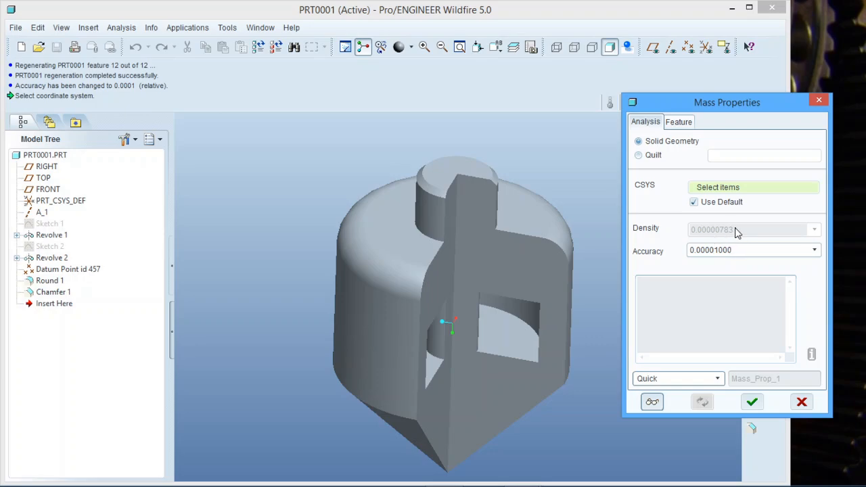
click(652, 402)
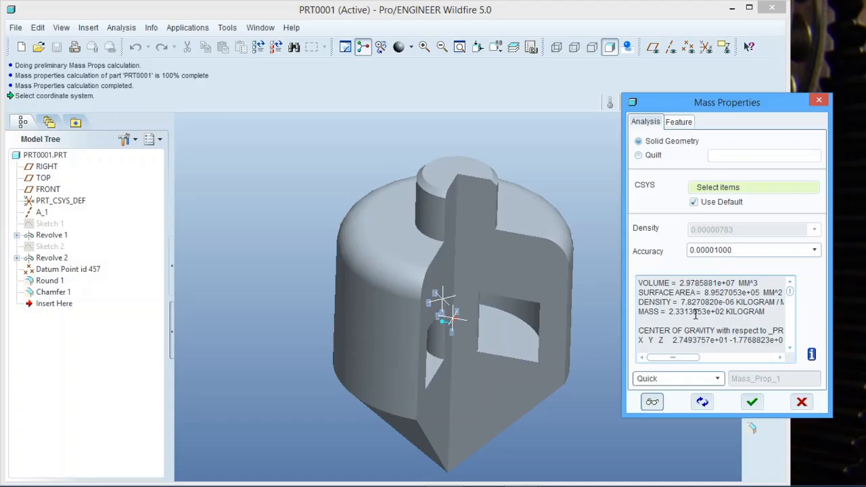
click(802, 404)
Step: Display the datum planes and calculate the cross-section mass properties at the RIGHT datum plane
click(120, 29)
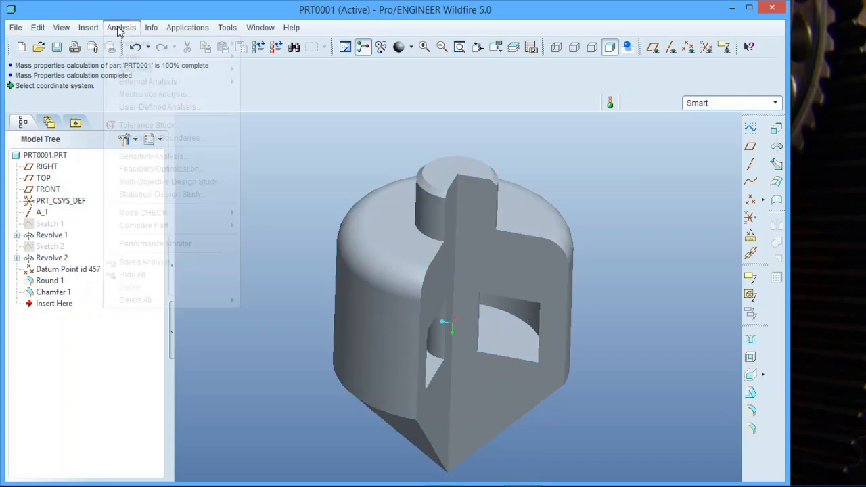
mouse_move(140, 58)
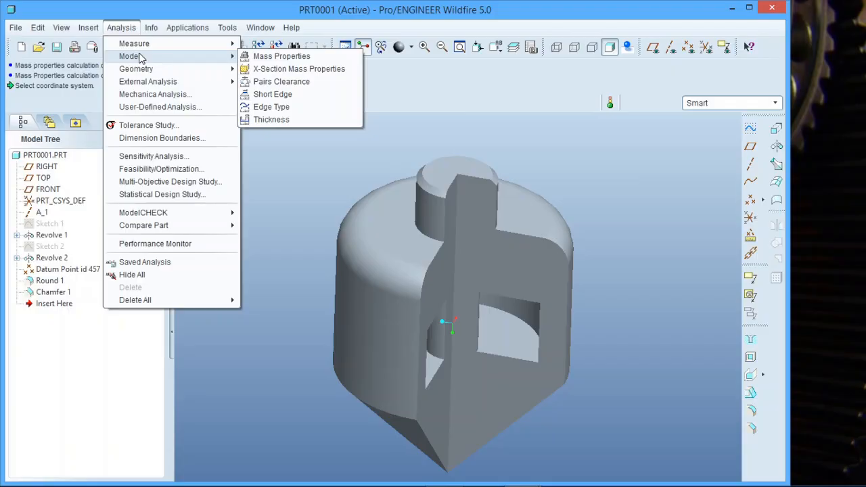
click(653, 47)
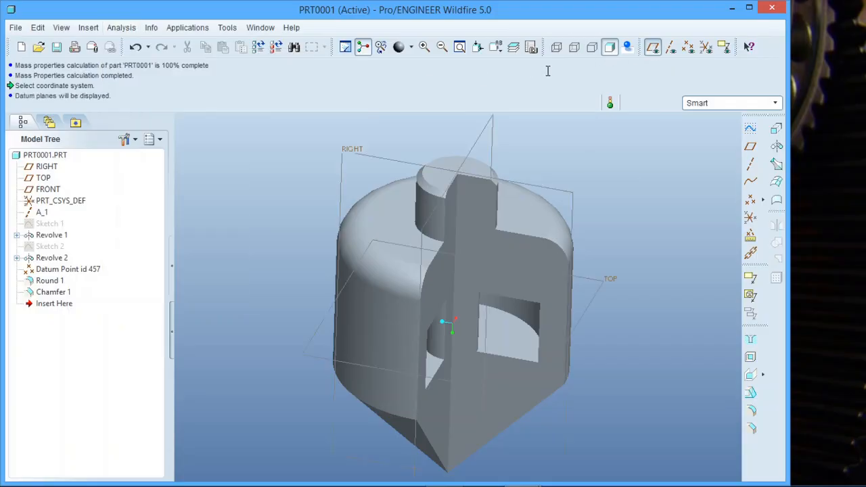
click(120, 28)
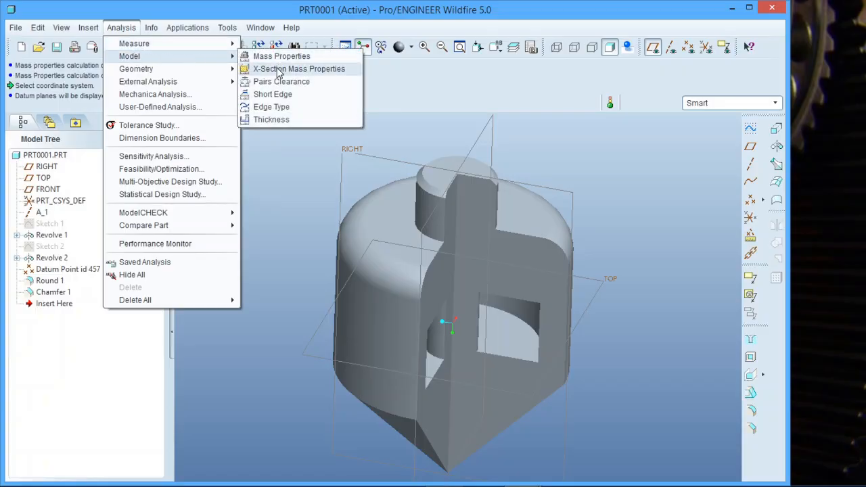
click(277, 69)
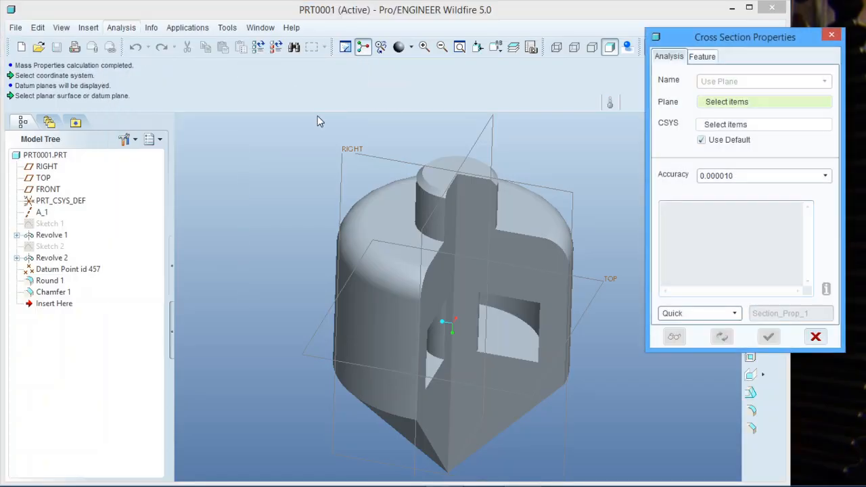
middle_drag(426, 212, 388, 156)
click(388, 163)
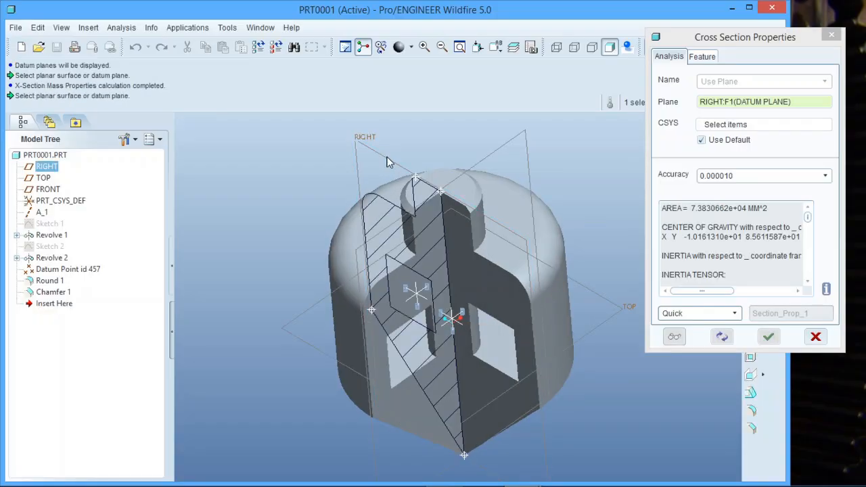
Step: Examine the hatched RIGHT plane section and its area and inertia results, and close the analysis without saving it
scroll(457, 249, up, 3)
middle_drag(458, 284, 462, 304)
scroll(462, 309, down, 2)
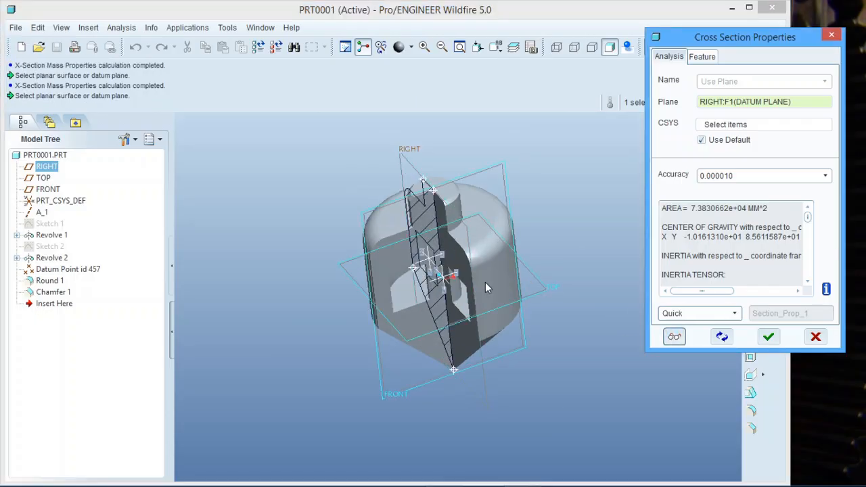
middle_drag(485, 282, 488, 277)
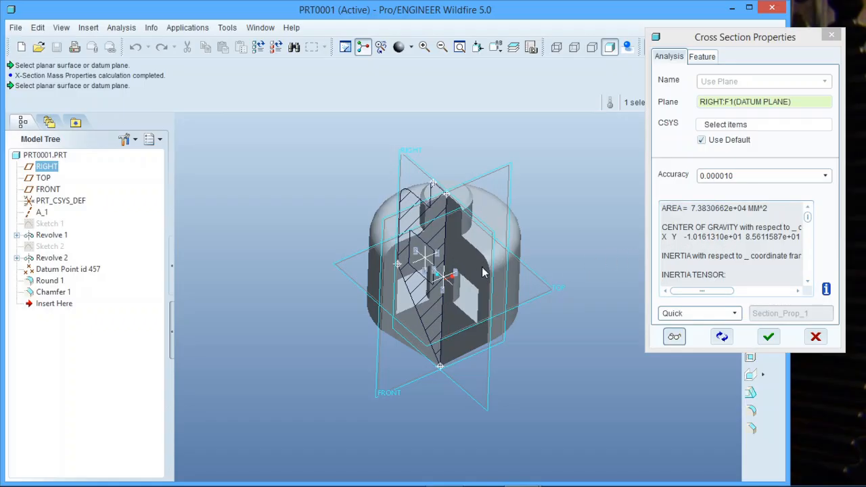
mouse_move(486, 273)
middle_down()
mouse_move(483, 240)
mouse_move(491, 291)
mouse_move(492, 252)
mouse_move(471, 268)
middle_up()
scroll(757, 261, down, 8)
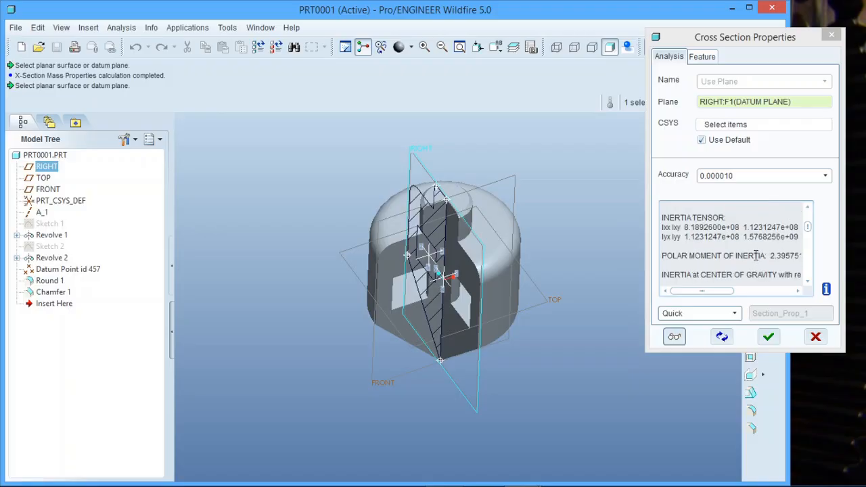
scroll(749, 254, up, 8)
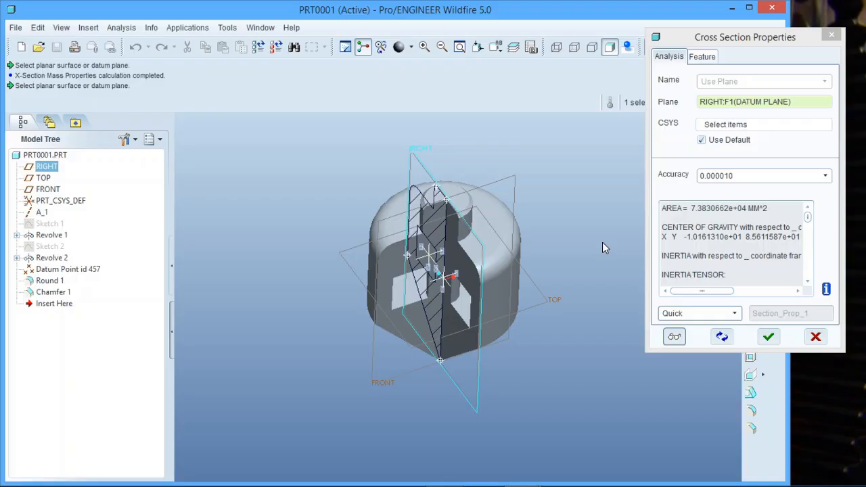
click(824, 342)
Step: Look over the Pairs Clearance analysis settings and close them without selecting any geometry
middle_drag(515, 250, 516, 202)
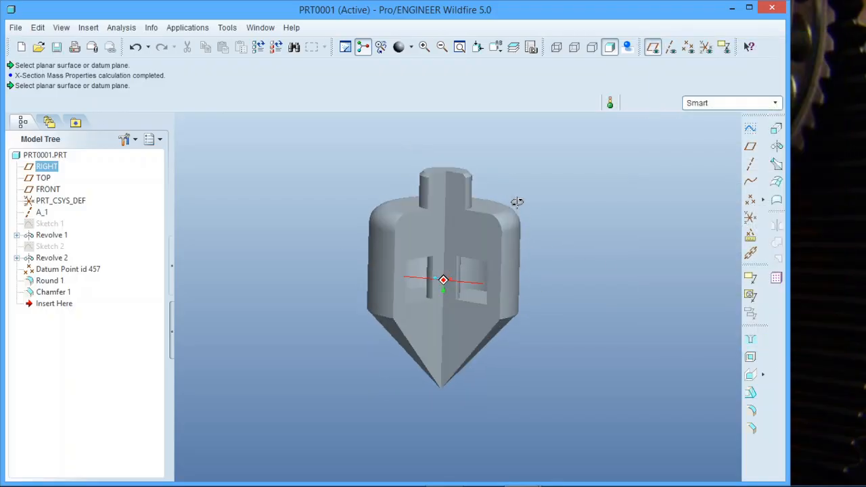
click(121, 27)
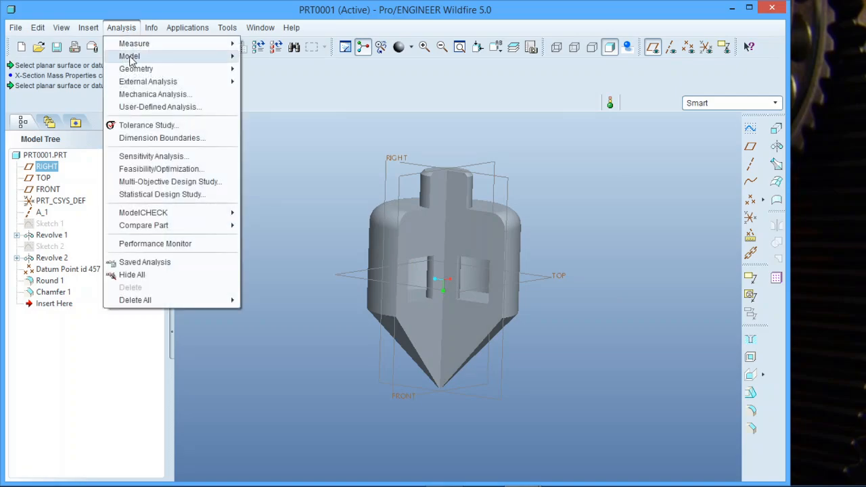
mouse_move(152, 58)
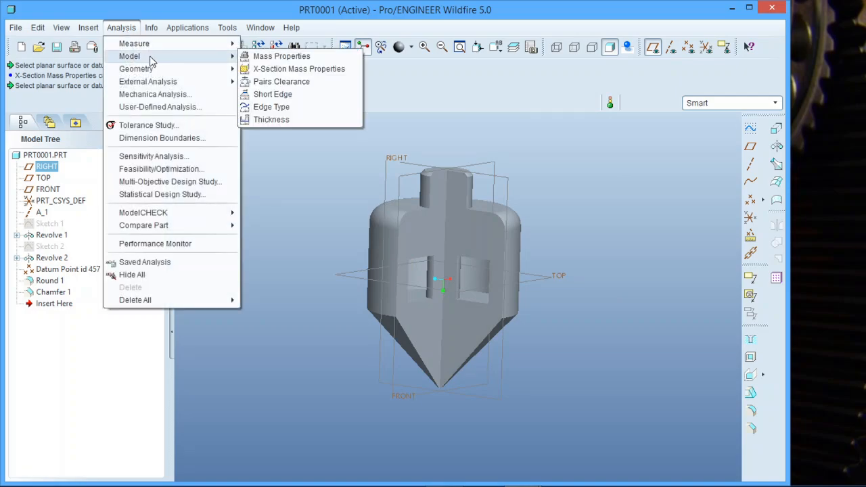
click(293, 83)
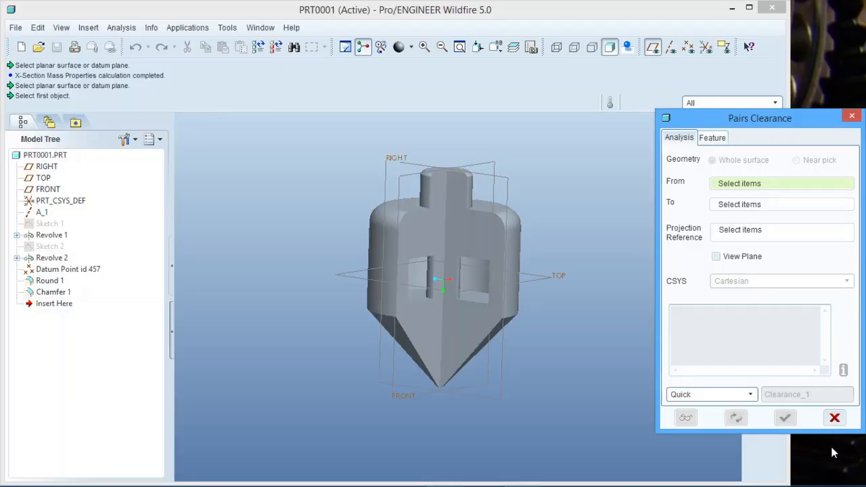
click(834, 422)
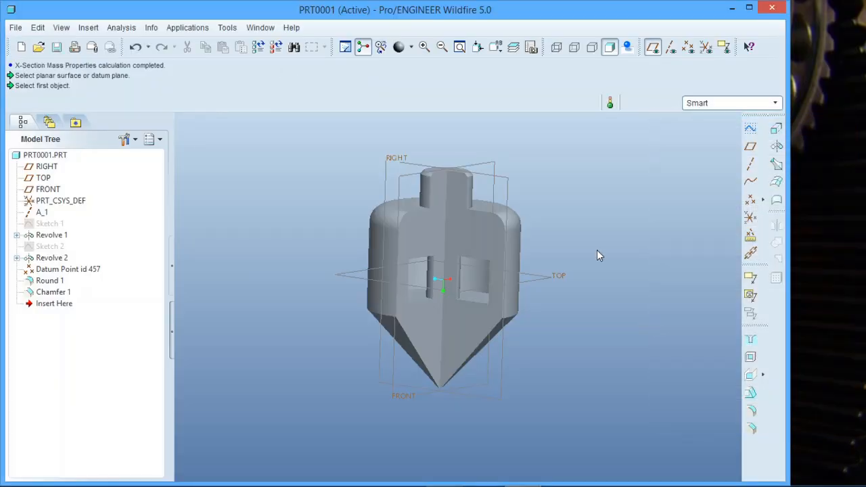
Step: Switch to the DDT-00-01-01 sheet metal part and turn off its datum plane display
click(260, 27)
click(295, 162)
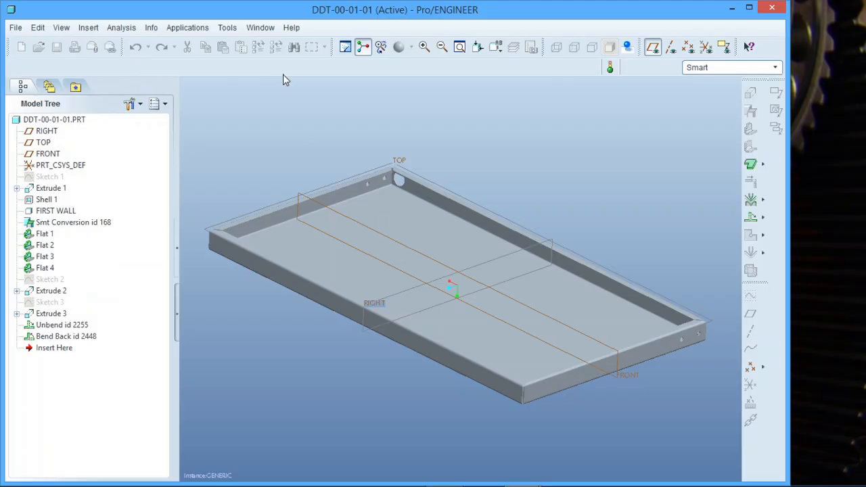
click(124, 27)
mouse_move(139, 57)
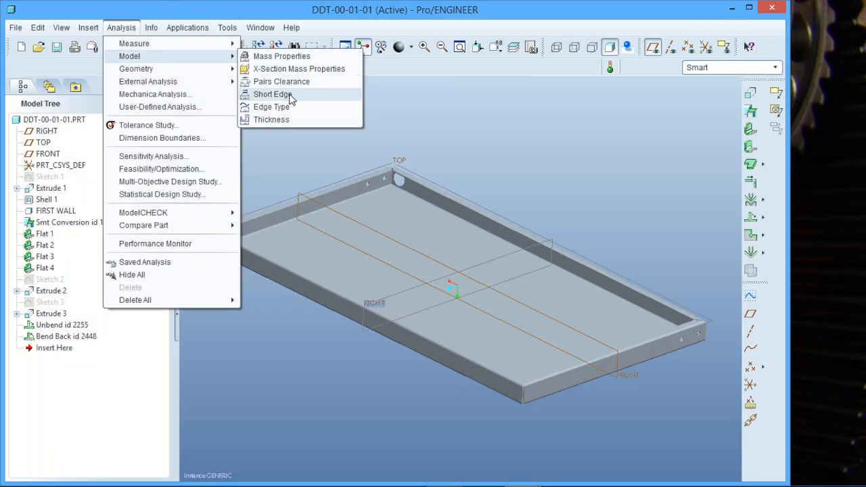
click(658, 46)
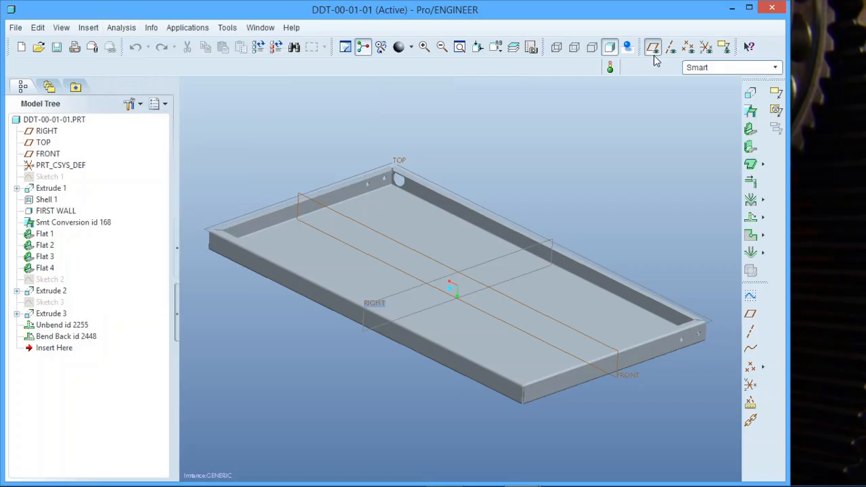
Step: Hide the datum planes and measure the pairs clearance between the adjoining Flat 2 and Flat 1 edges at the tray's front corner
click(654, 47)
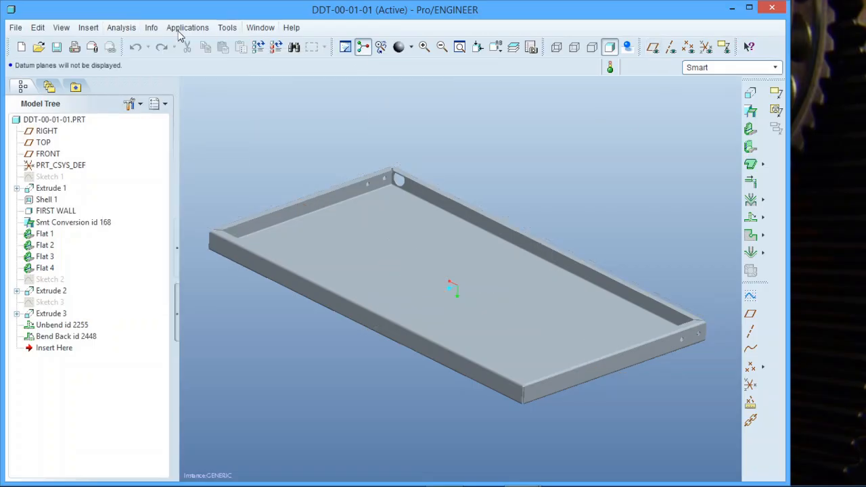
click(129, 31)
mouse_move(173, 58)
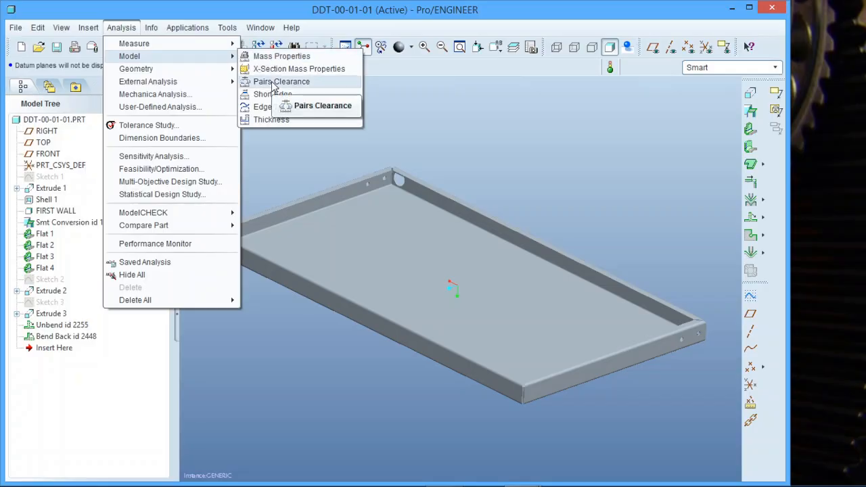
click(273, 82)
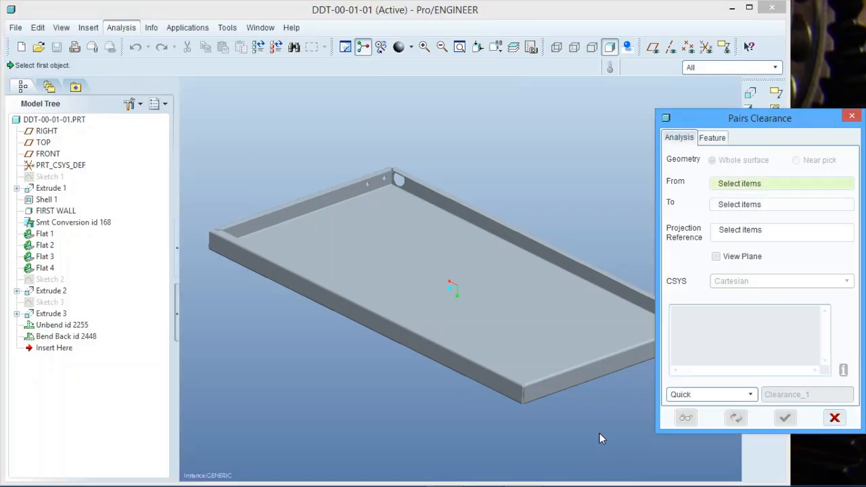
scroll(540, 402, down, 5)
scroll(490, 386, down, 4)
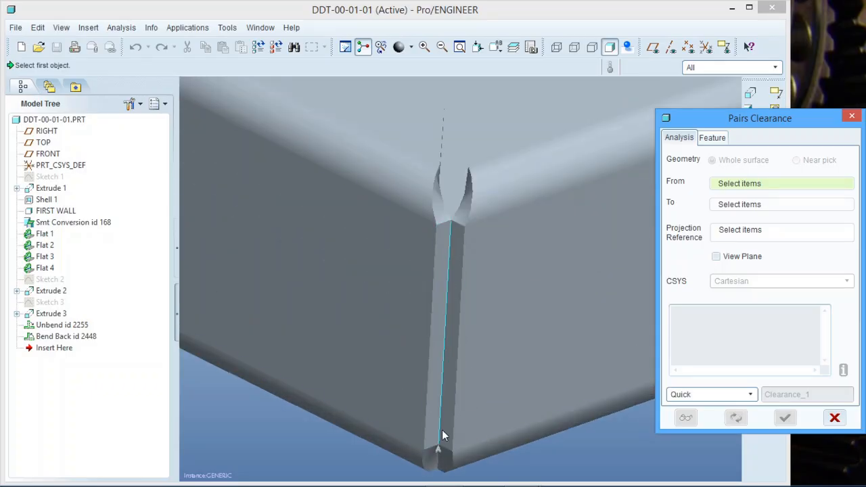
click(446, 256)
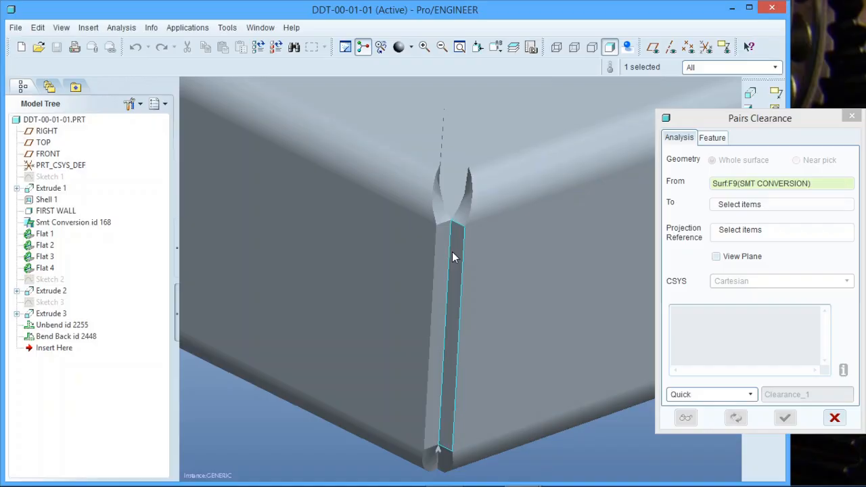
click(450, 254)
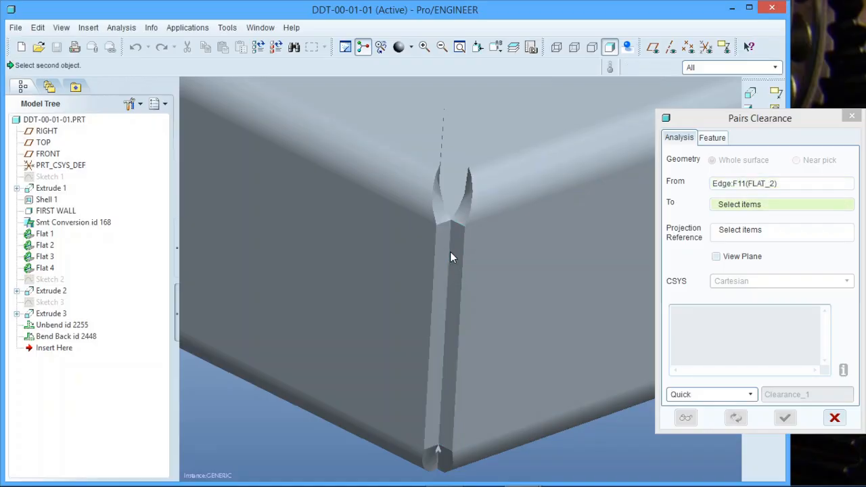
click(451, 259)
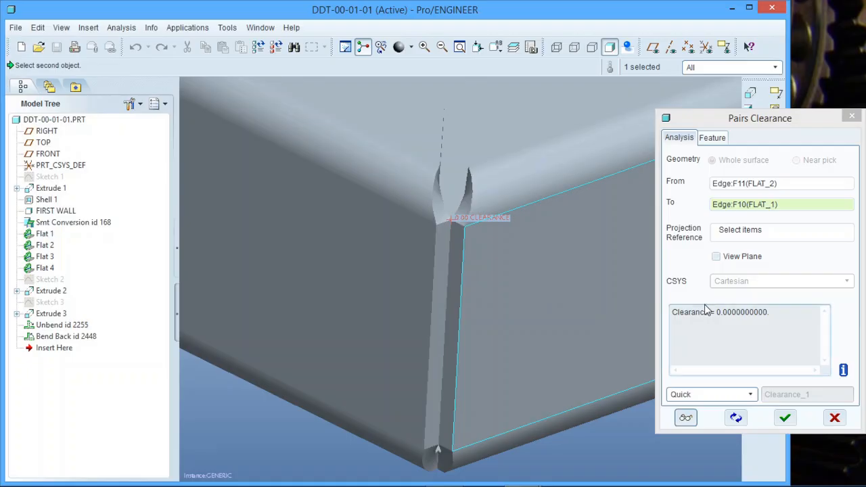
Step: Clear the clearance references and measure between the outer vertical edges of Flat 1 and Flat 2 across the corner gap
scroll(545, 419, up, 3)
middle_drag(503, 291, 499, 295)
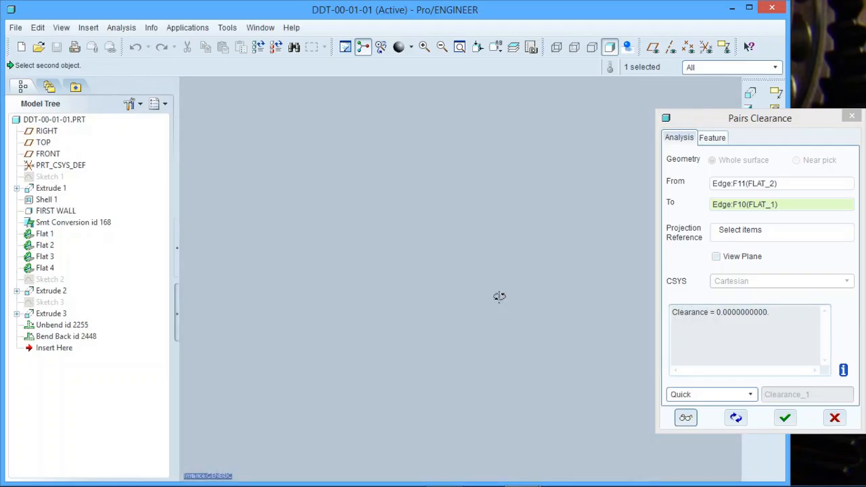
scroll(492, 214, up, 5)
middle_drag(492, 214, 416, 316)
scroll(419, 314, down, 3)
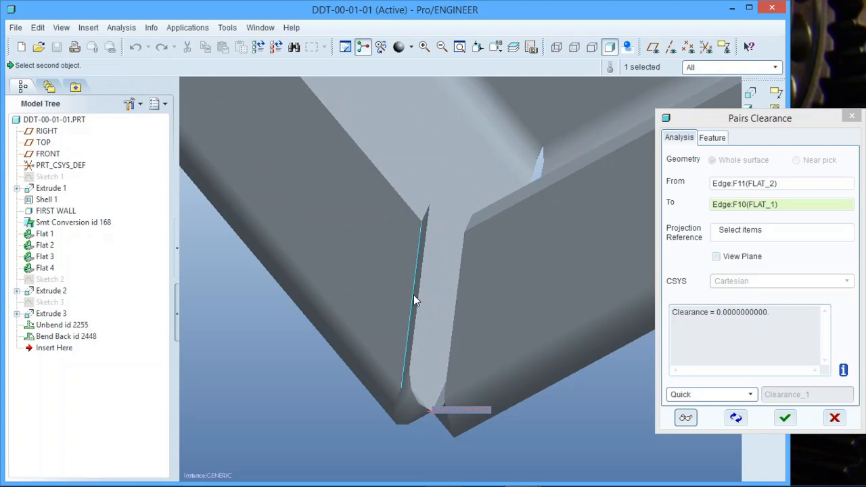
click(413, 295)
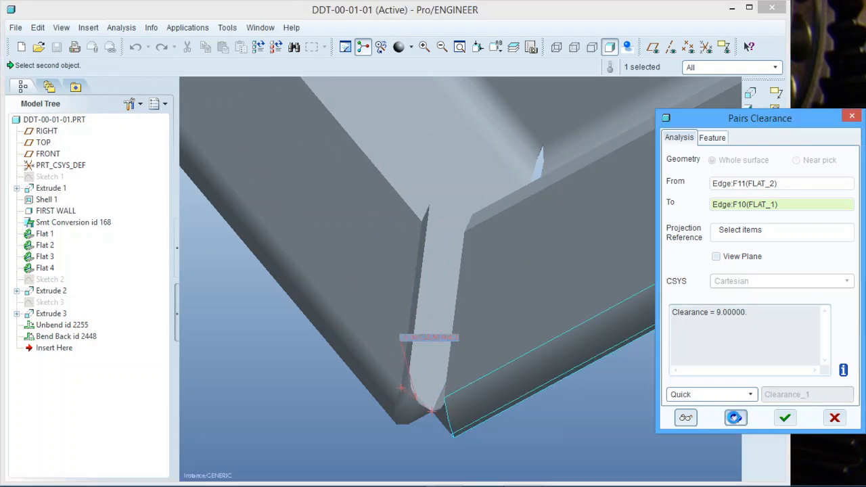
click(735, 418)
click(410, 295)
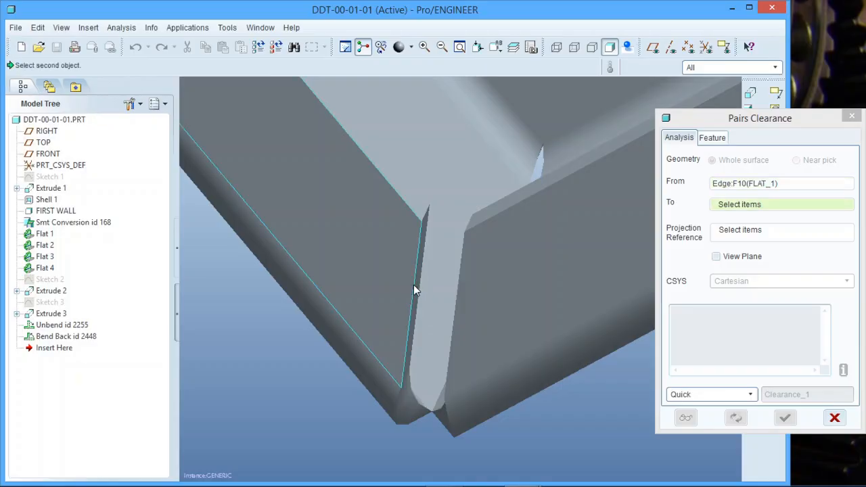
click(459, 291)
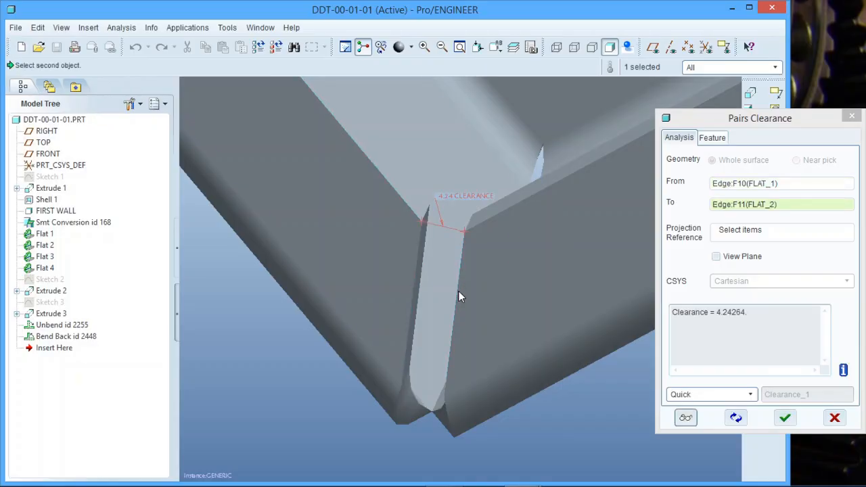
Step: Examine the clearance annotation at the corner from several angles and close the Pairs Clearance analysis without saving it
scroll(475, 250, down, 5)
scroll(489, 241, up, 3)
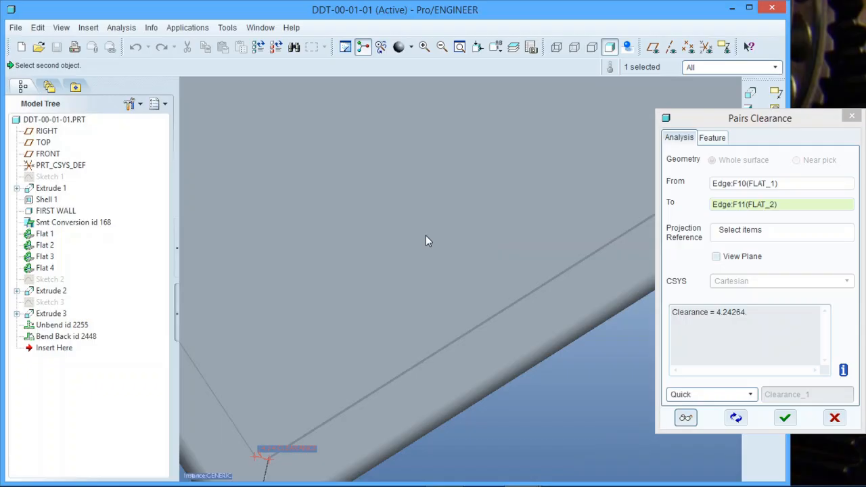
middle_drag(427, 239, 414, 331)
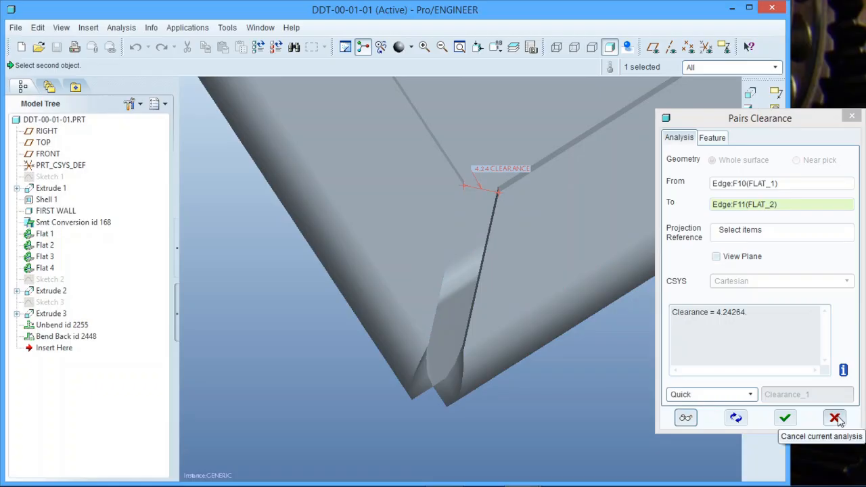
middle_drag(392, 354, 460, 366)
scroll(459, 393, up, 3)
scroll(456, 386, up, 2)
mouse_move(389, 377)
middle_down()
mouse_move(458, 371)
mouse_move(445, 356)
mouse_move(458, 359)
mouse_move(441, 351)
mouse_move(476, 356)
middle_up()
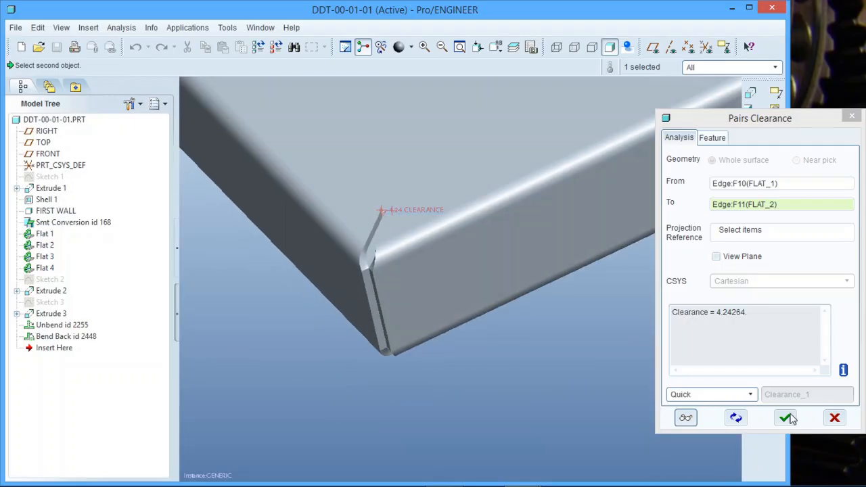
click(834, 417)
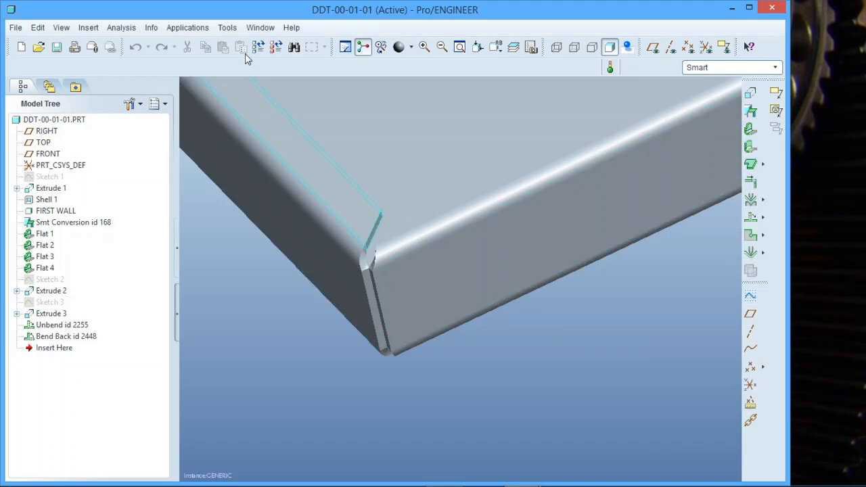
Step: Switch to the PRT0001 revolved part and compute a Short Edge analysis with the default length limit of 16.690393
click(260, 27)
click(298, 149)
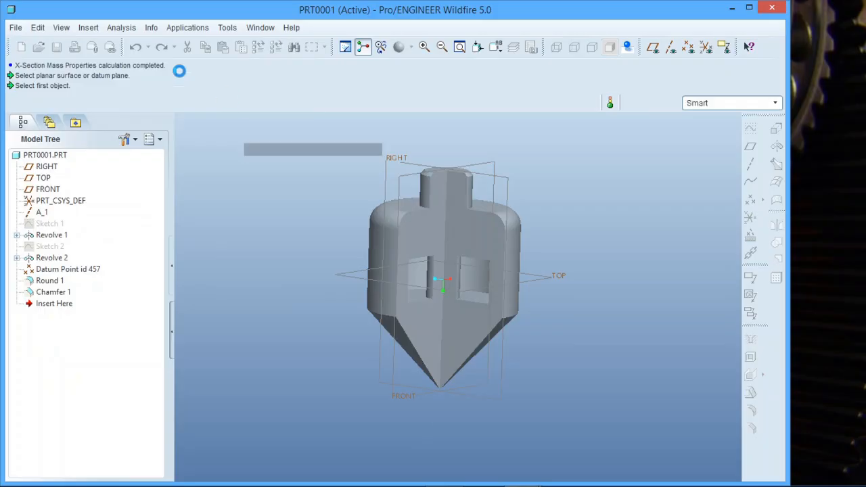
click(121, 27)
mouse_move(180, 56)
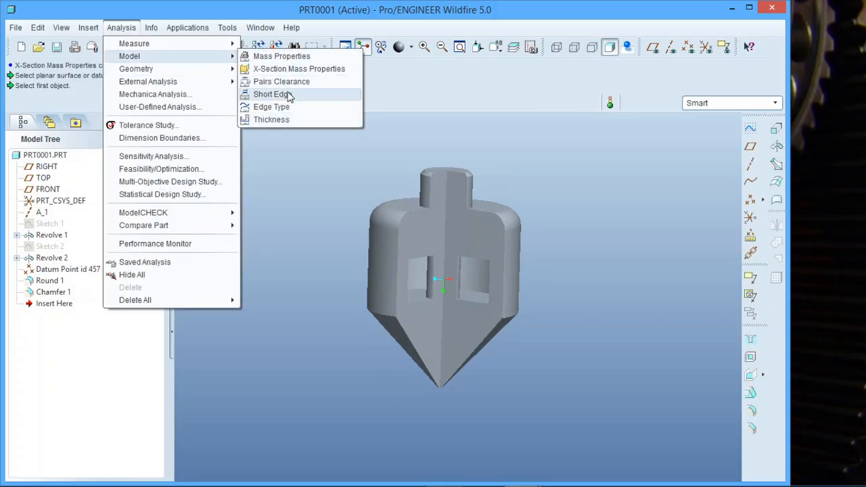
click(288, 94)
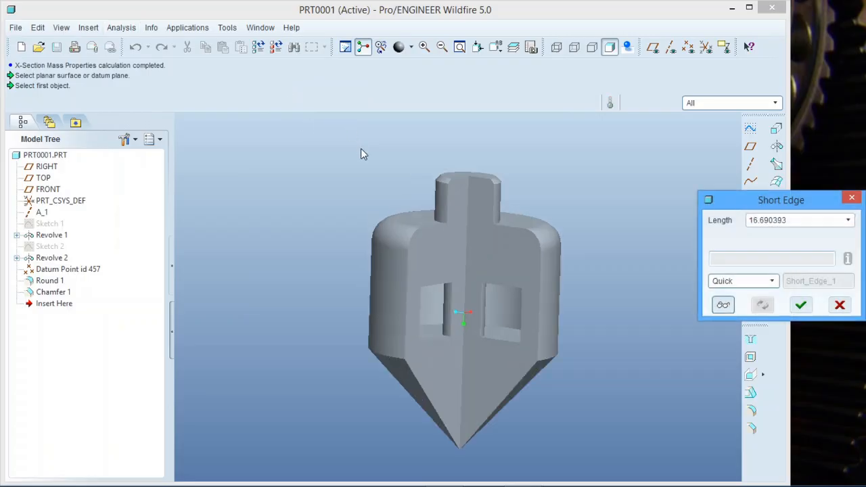
scroll(379, 176, up, 3)
scroll(399, 203, down, 5)
middle_drag(404, 211, 400, 227)
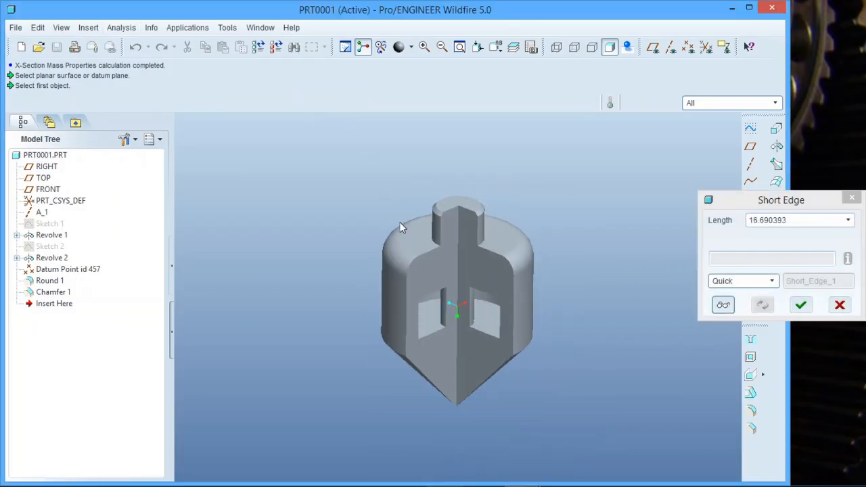
scroll(352, 260, up, 2)
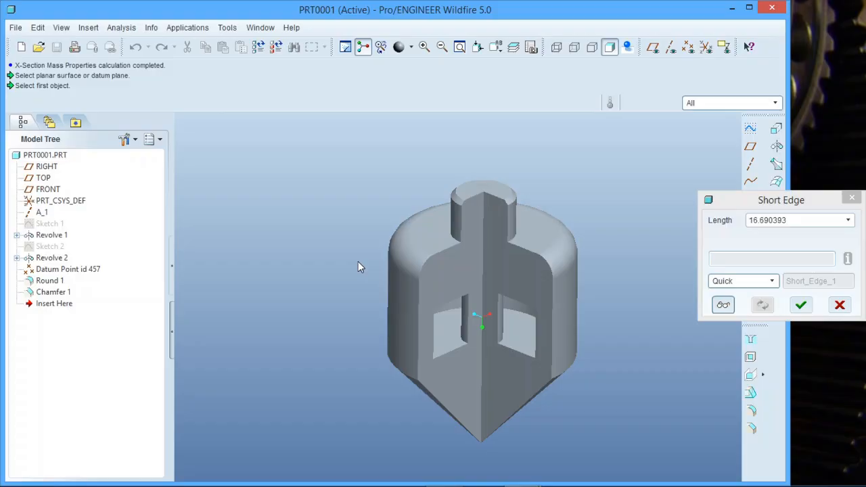
click(723, 304)
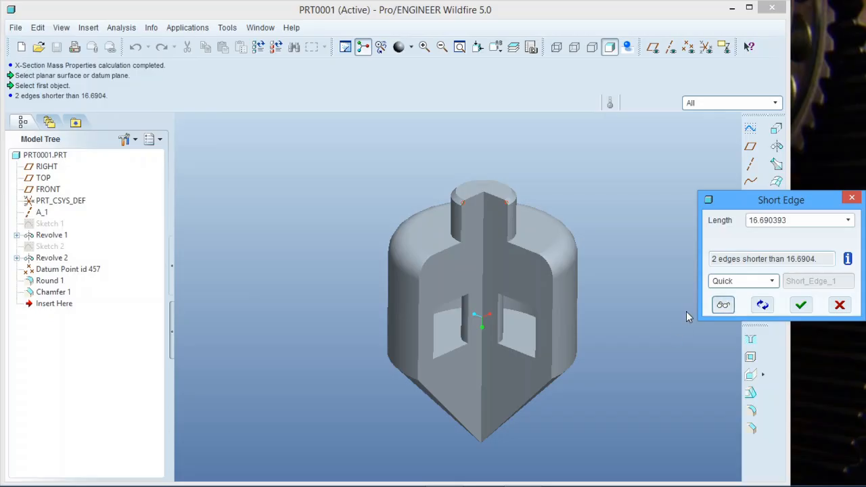
Step: Examine the highlighted short edges on the chamfered top of the revolved part and close the analysis without saving it
scroll(467, 204, up, 5)
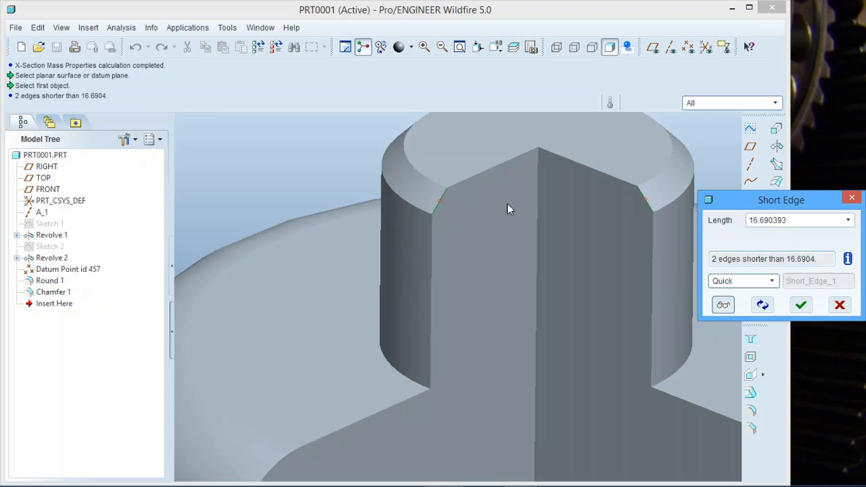
scroll(414, 216, down, 3)
middle_drag(417, 232, 434, 180)
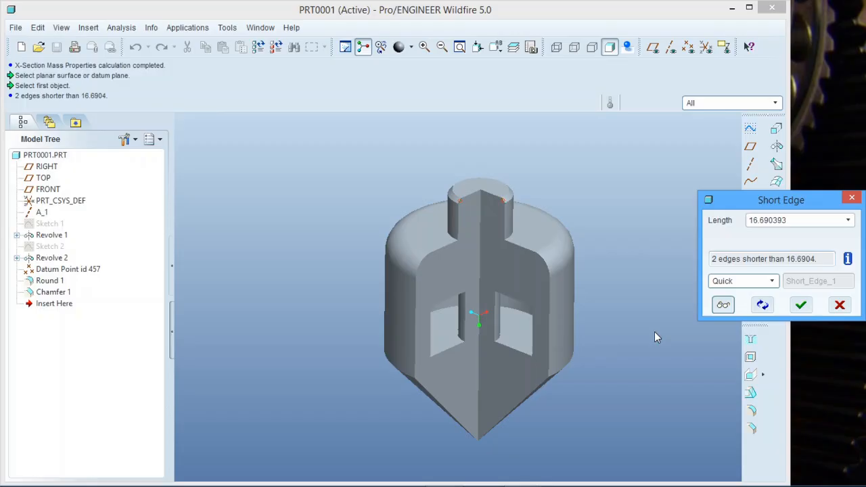
click(839, 306)
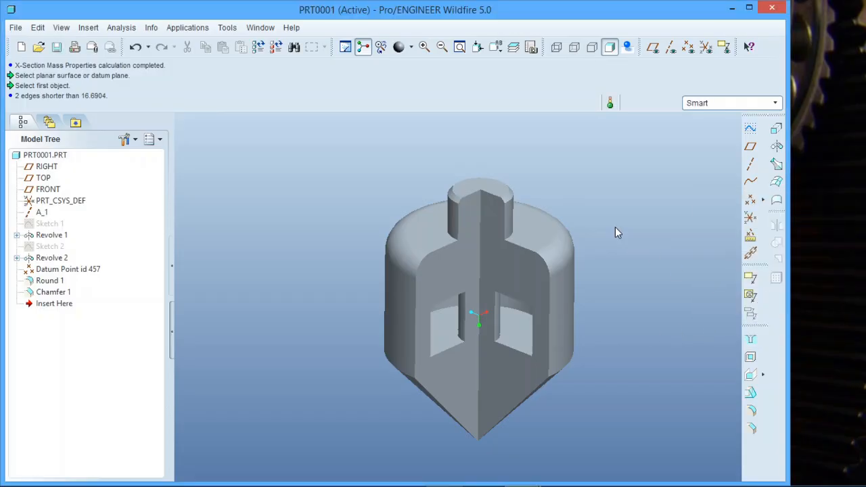
Step: Check the Edge Type of the inner shoulder edge, the rounded shoulder edge and the top chamfer edge, and close the analysis
click(121, 27)
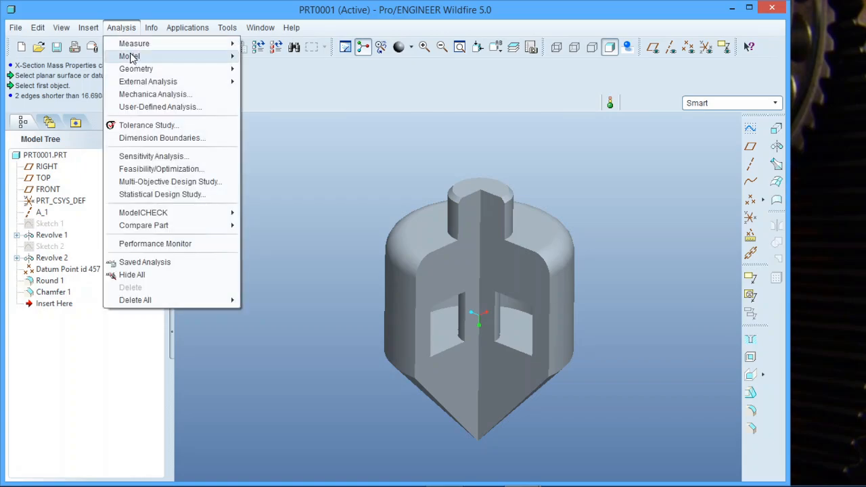
mouse_move(132, 58)
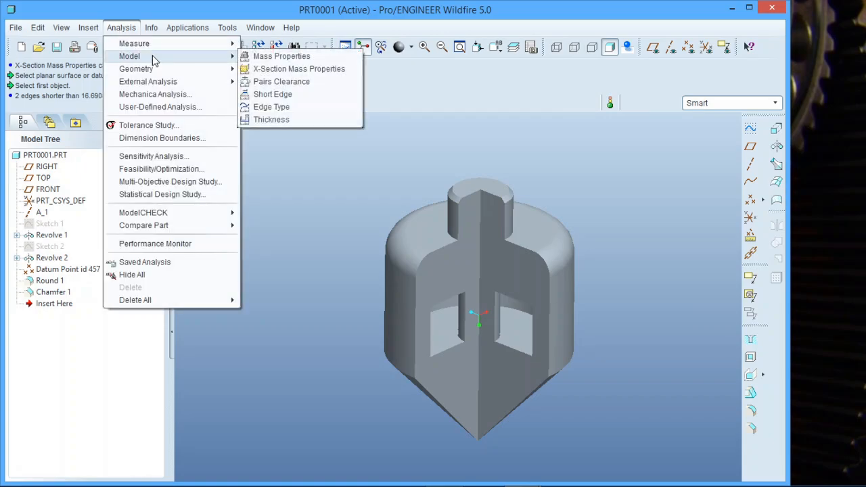
click(273, 107)
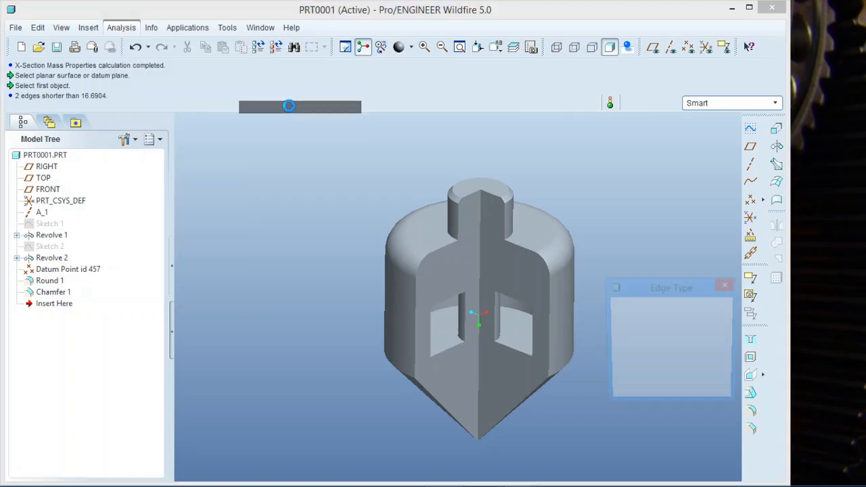
click(450, 252)
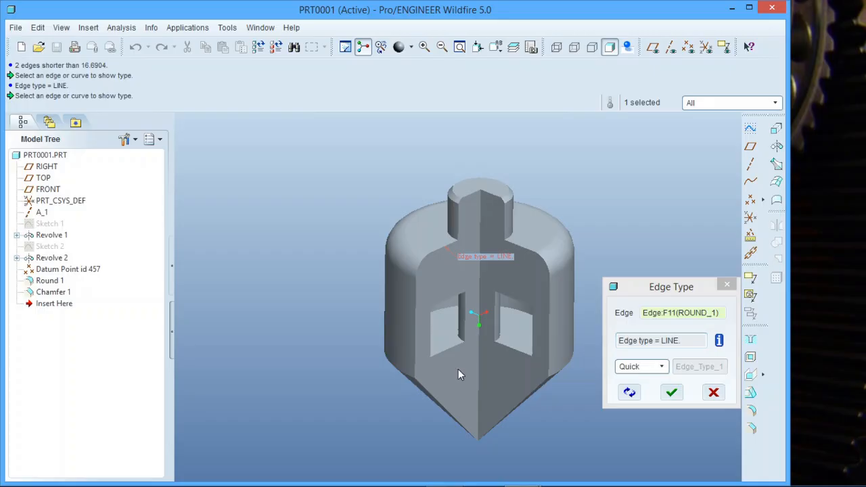
click(420, 263)
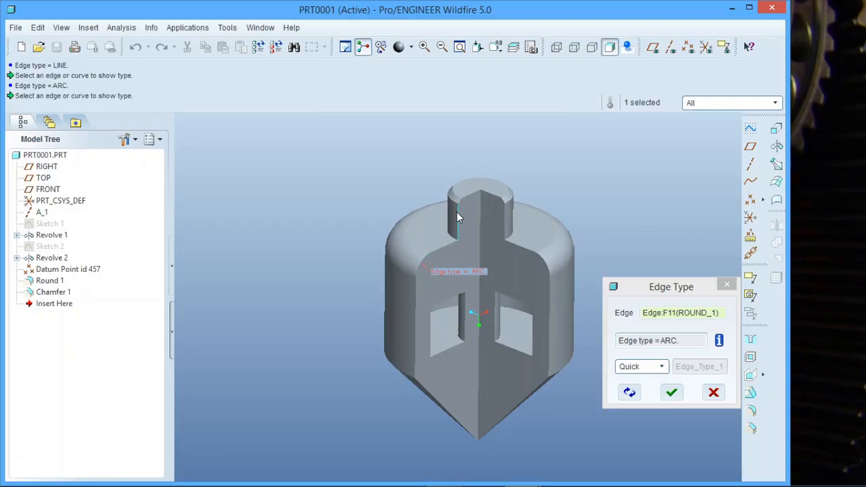
scroll(460, 199, up, 4)
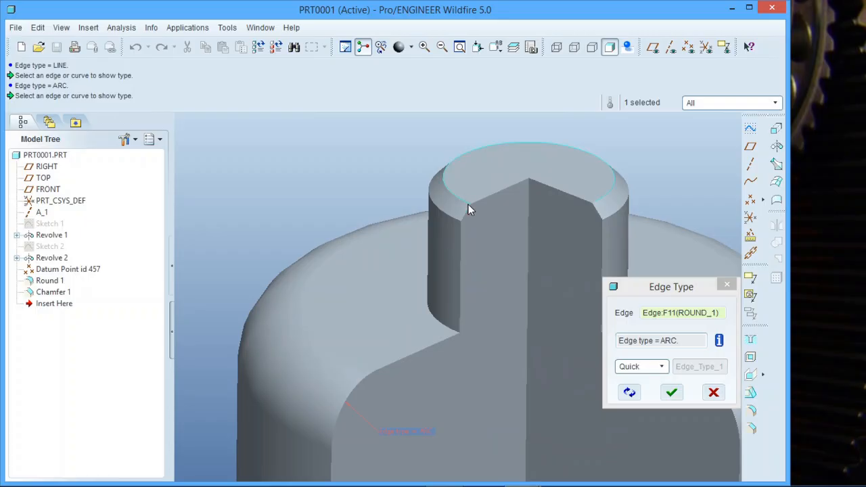
click(468, 210)
scroll(427, 234, down, 5)
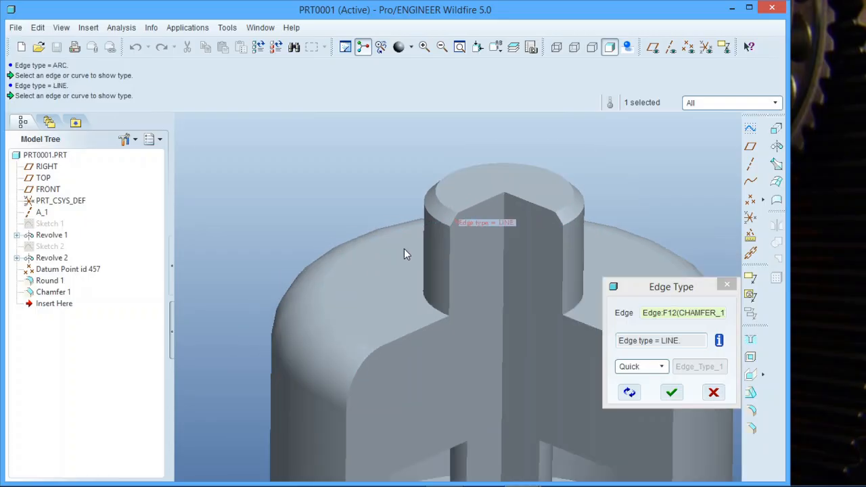
click(713, 392)
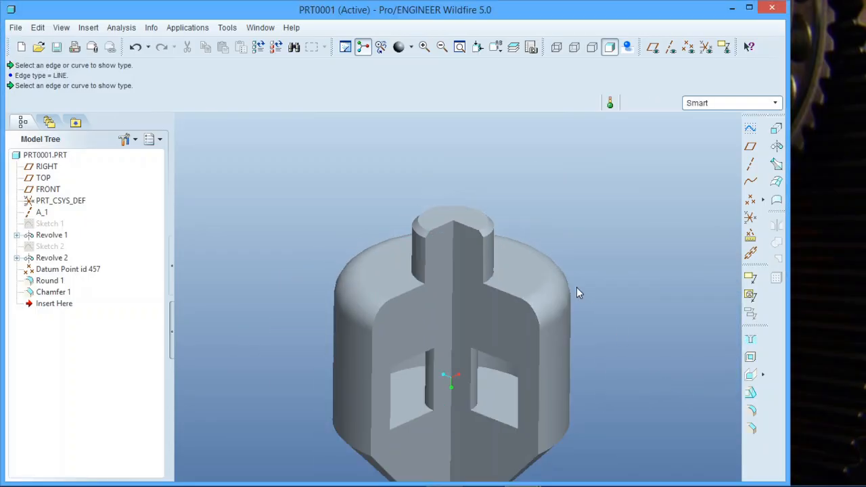
scroll(494, 270, down, 3)
scroll(489, 301, up, 2)
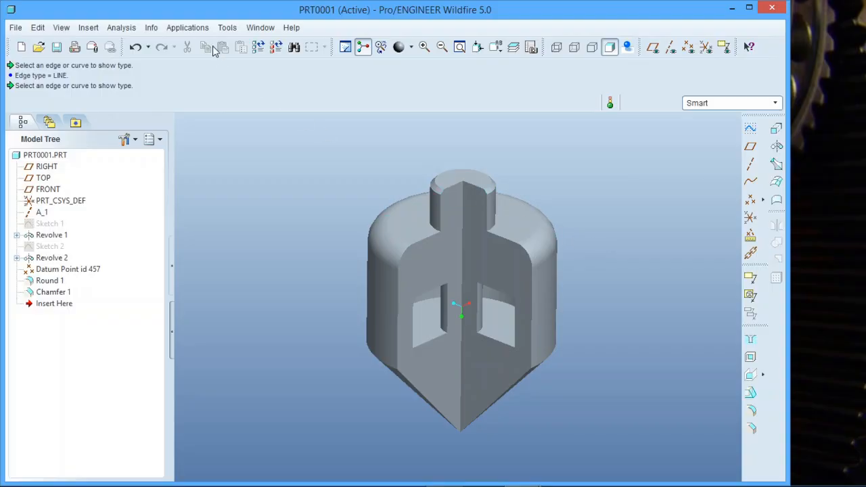
click(122, 29)
mouse_move(157, 57)
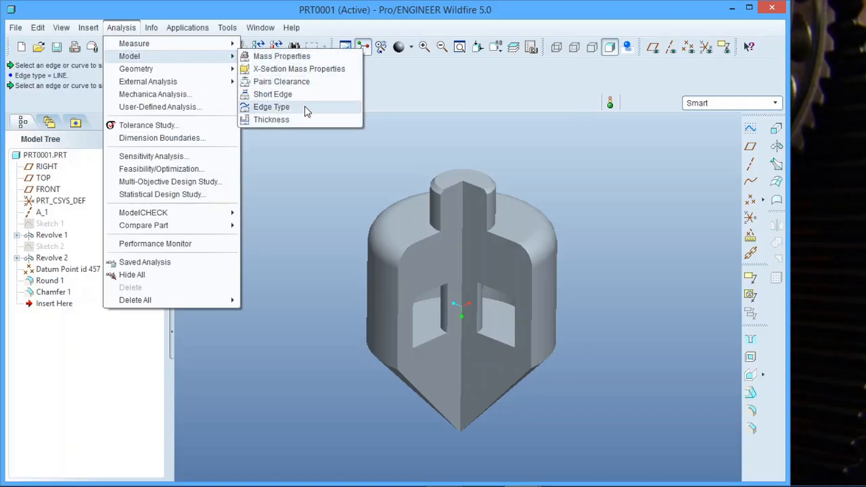
click(271, 120)
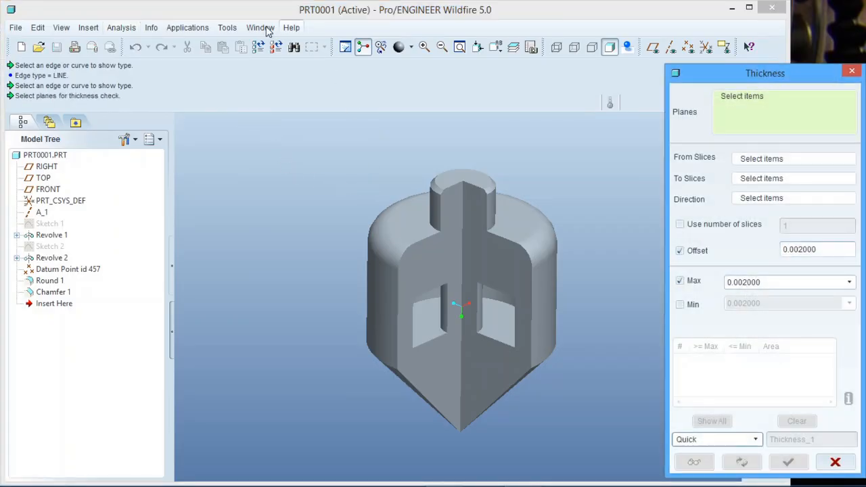
click(852, 71)
Step: Switch to the DDT-00-01-01 sheet metal part, restore its default orientation and start a Thickness analysis
click(275, 27)
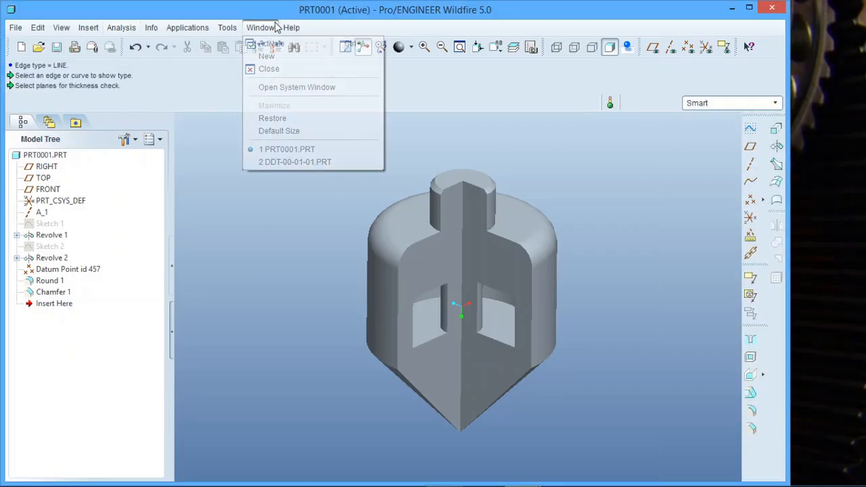
click(287, 161)
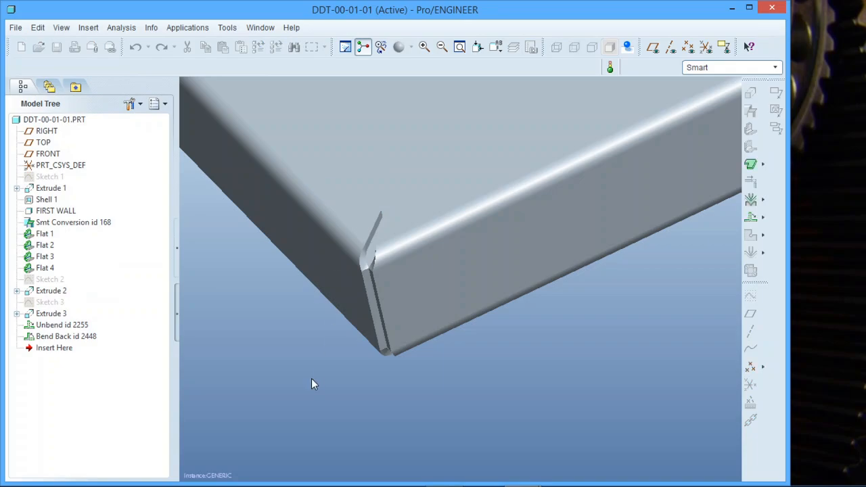
key(ctrl+d)
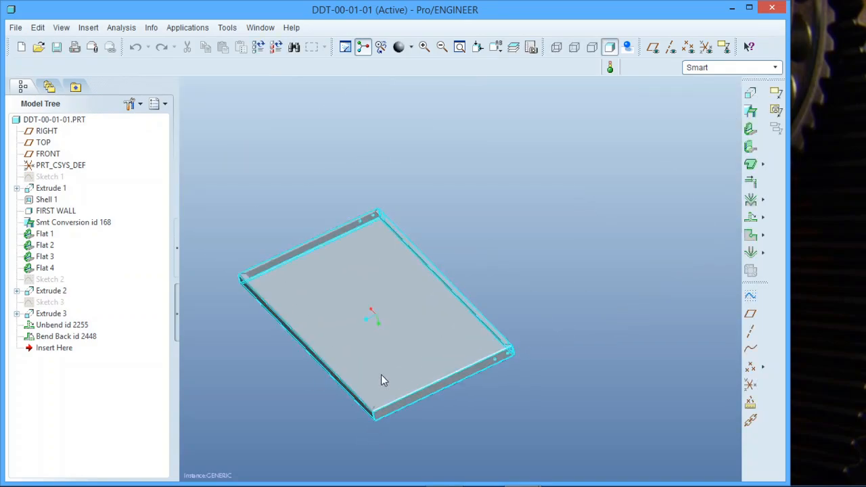
mouse_move(381, 379)
middle_down()
mouse_move(379, 338)
mouse_move(288, 186)
middle_up()
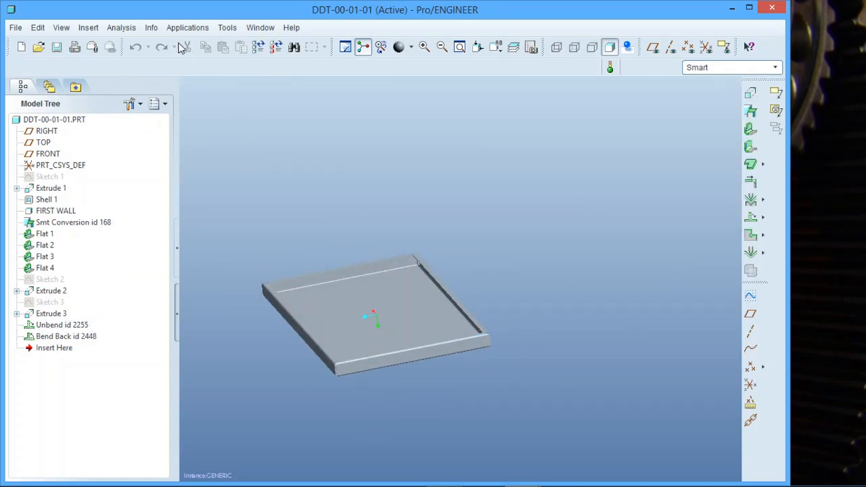
click(121, 27)
mouse_move(138, 59)
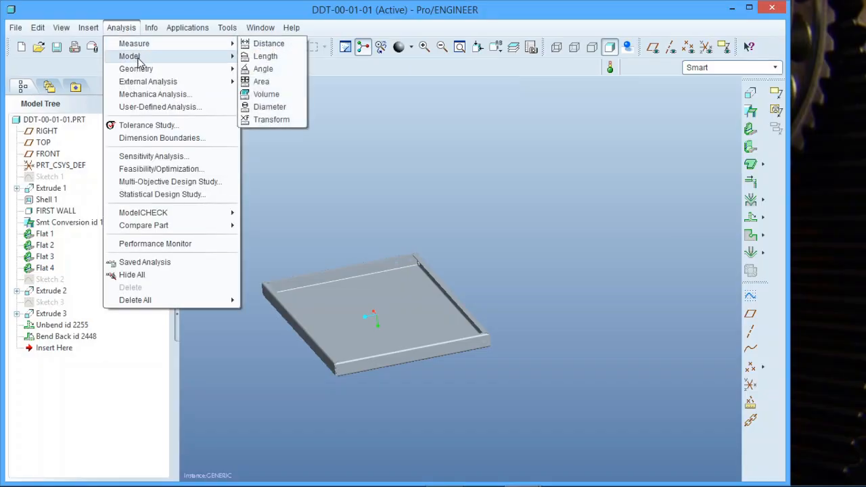
click(287, 121)
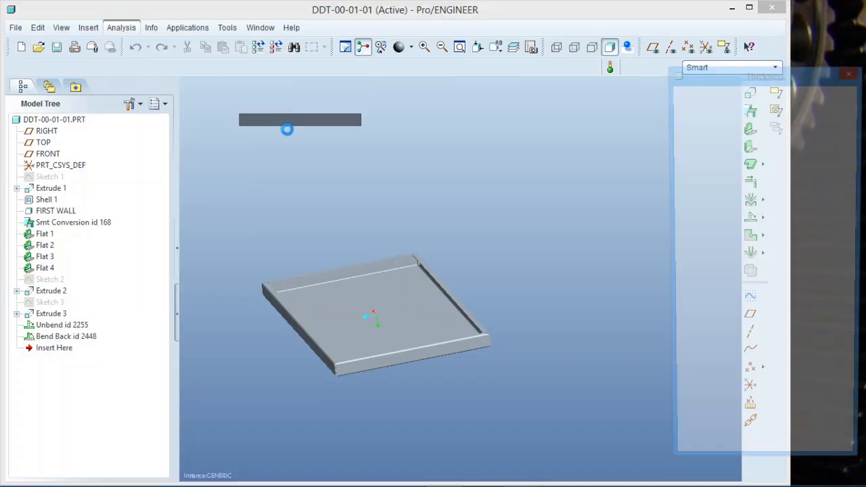
Step: Check the thickness at planar surfaces of the Flat 4 flange using the default maximum of 0.002000
scroll(303, 370, up, 3)
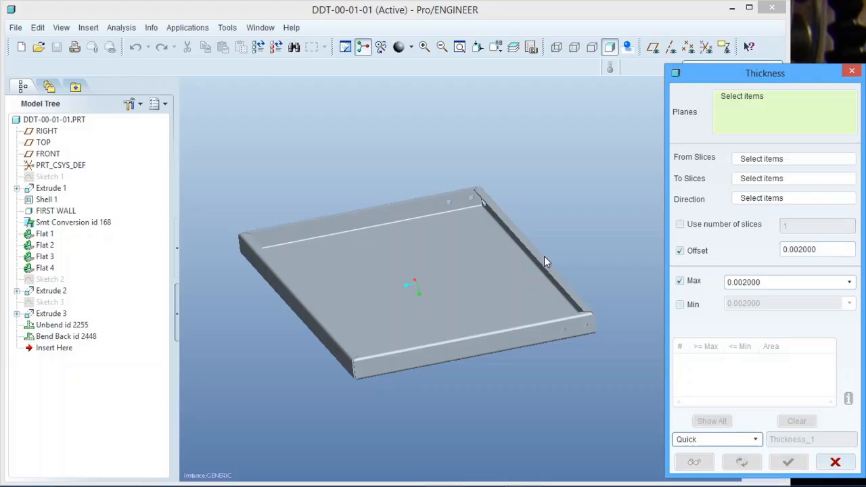
scroll(544, 255, up, 2)
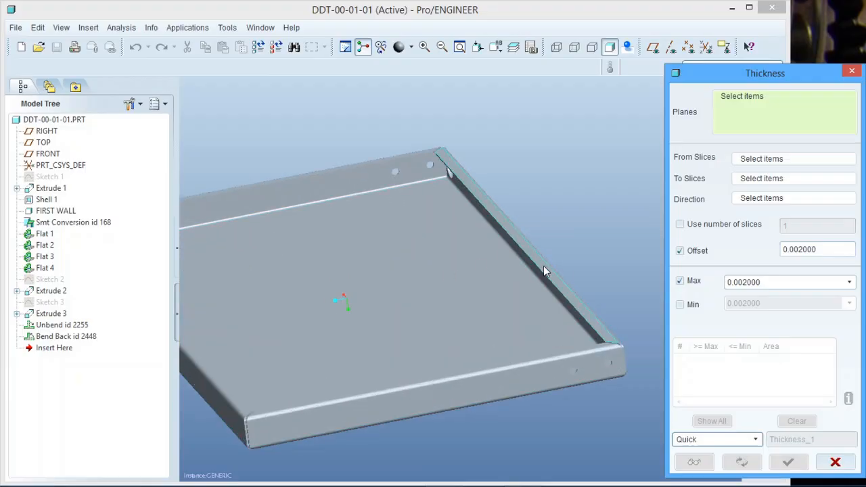
scroll(487, 267, down, 3)
scroll(487, 267, up, 5)
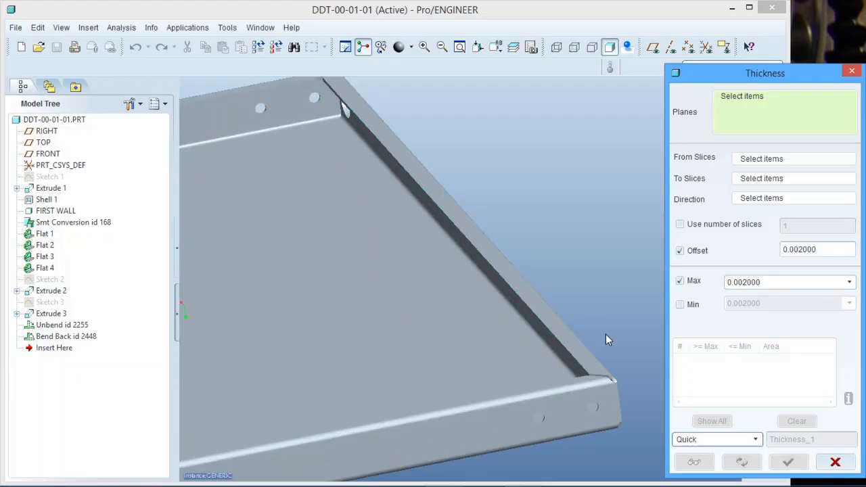
scroll(606, 335, up, 2)
scroll(561, 291, down, 1)
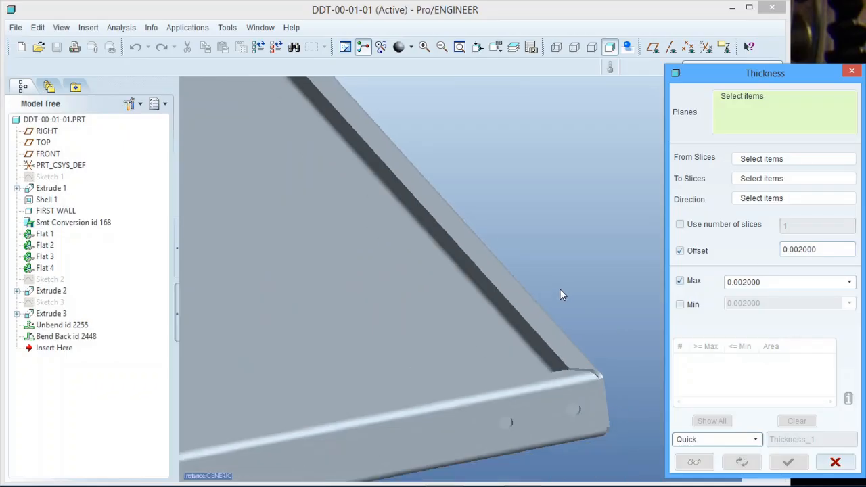
scroll(558, 311, down, 3)
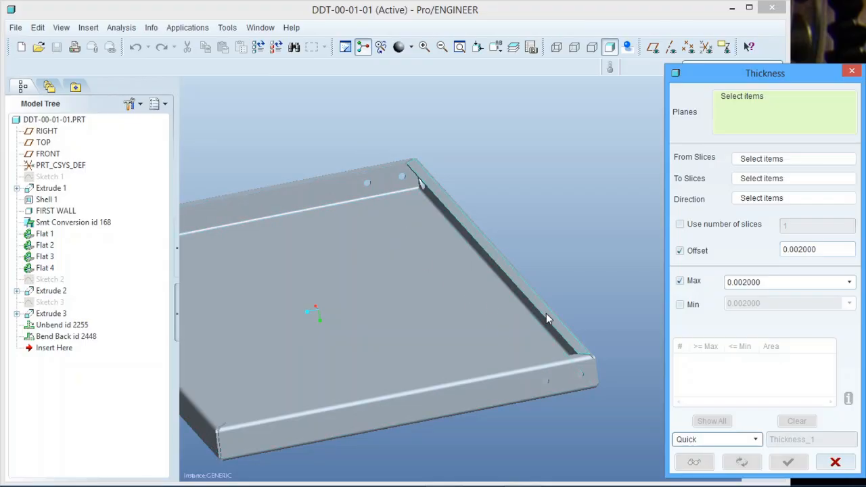
scroll(546, 313, up, 3)
scroll(575, 305, up, 2)
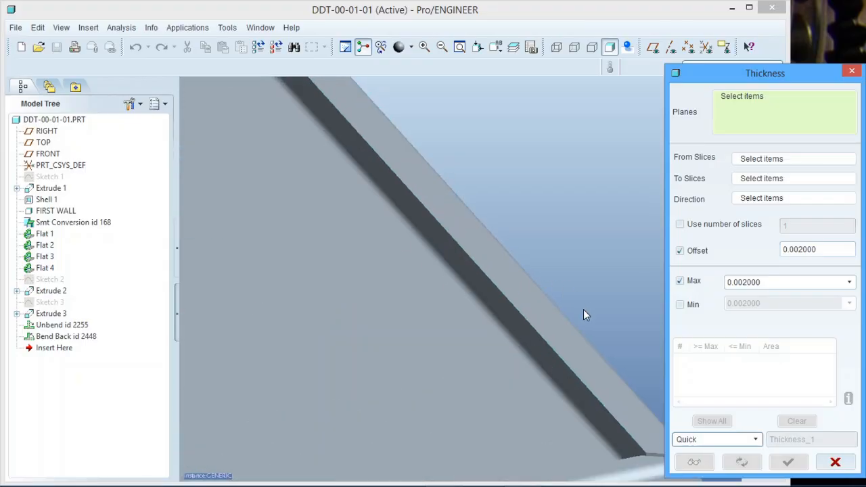
scroll(547, 344, up, 2)
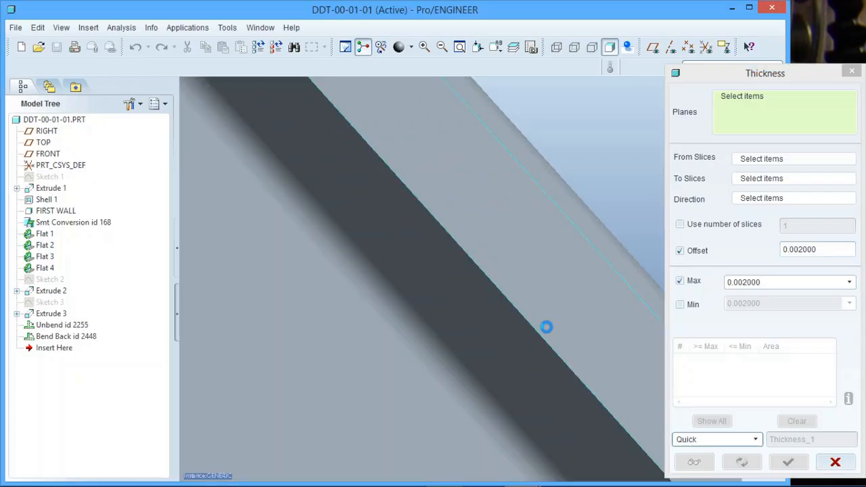
click(547, 326)
scroll(476, 318, down, 4)
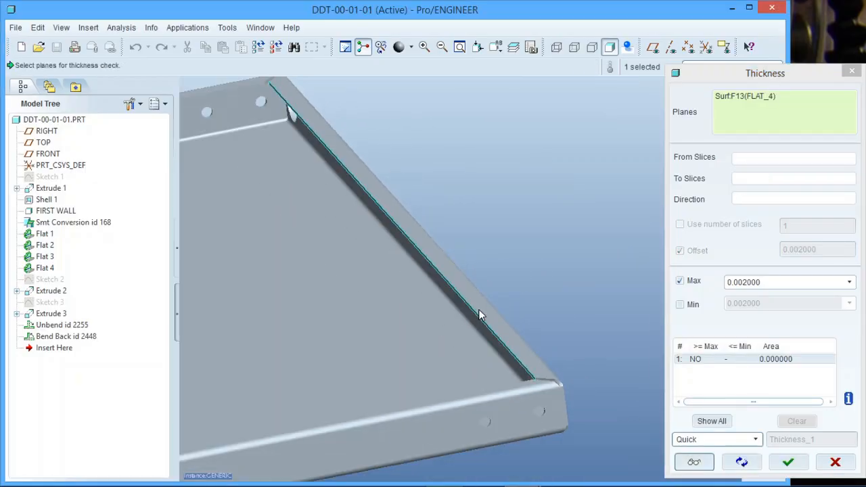
click(477, 313)
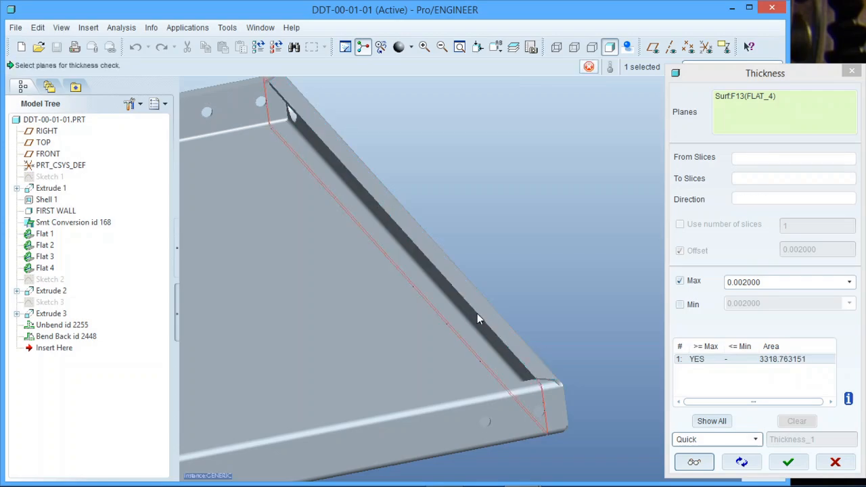
Step: Examine the red thickness section outline along the Flat 4 flange and at both of its end corners
scroll(319, 205, down, 3)
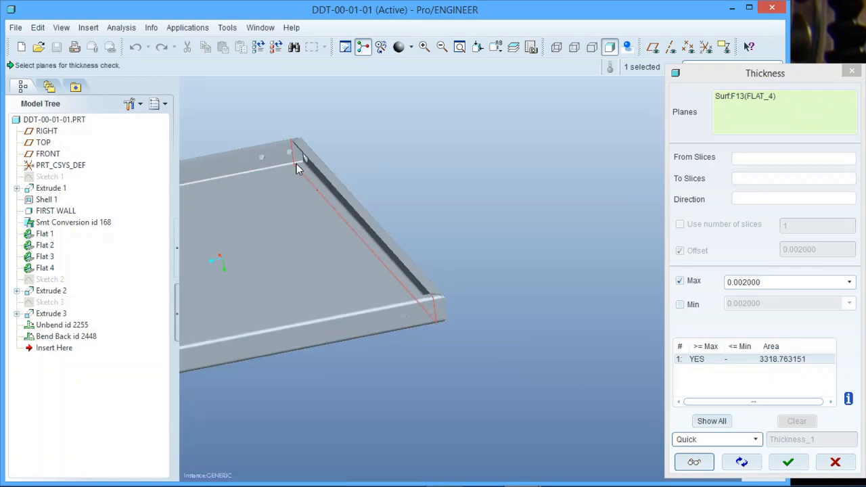
scroll(291, 153, up, 5)
scroll(275, 200, up, 1)
scroll(275, 200, up, 3)
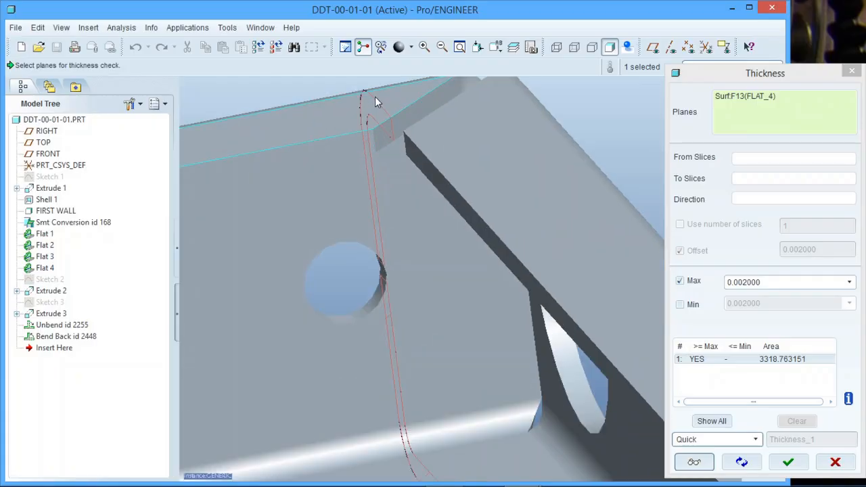
scroll(326, 189, down, 4)
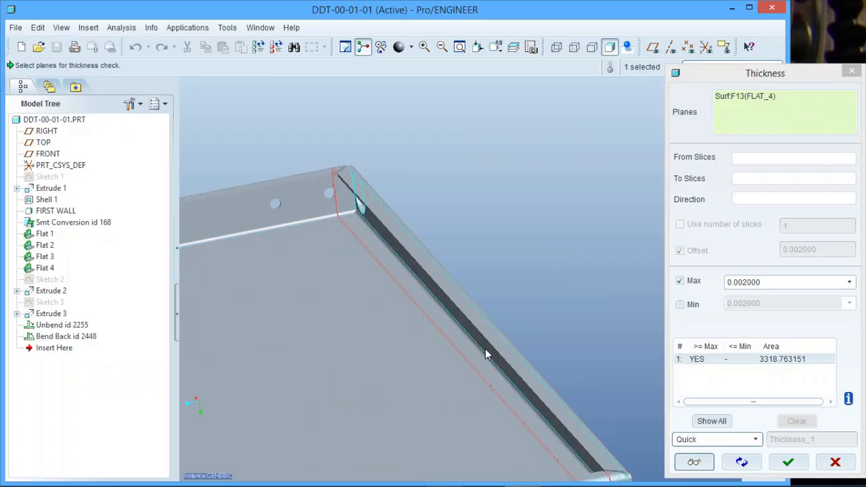
scroll(431, 294, down, 4)
scroll(489, 386, up, 5)
scroll(515, 393, up, 2)
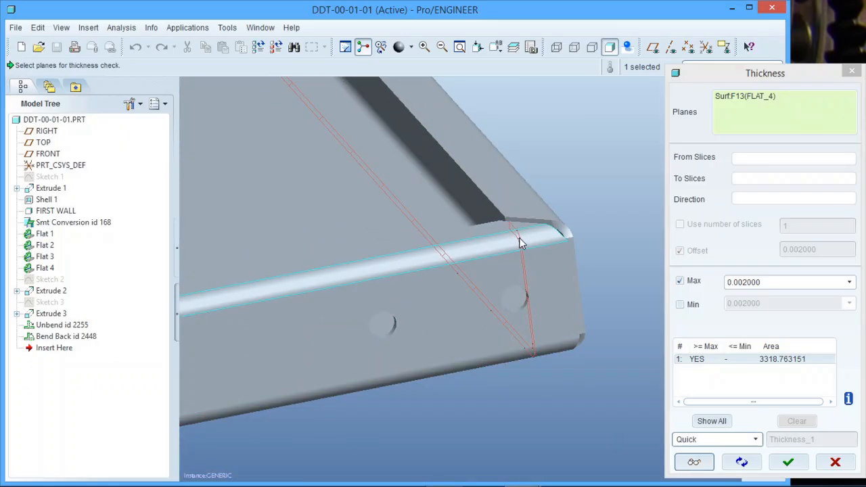
scroll(452, 449, down, 2)
scroll(449, 449, down, 2)
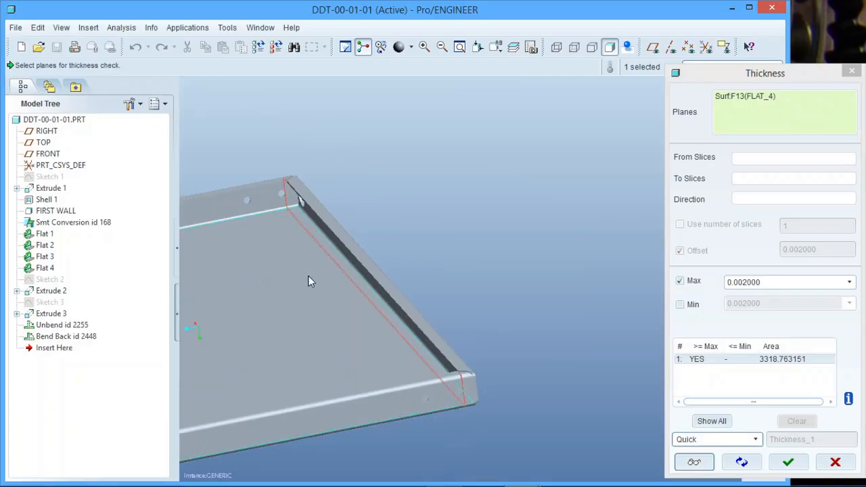
scroll(496, 275, down, 2)
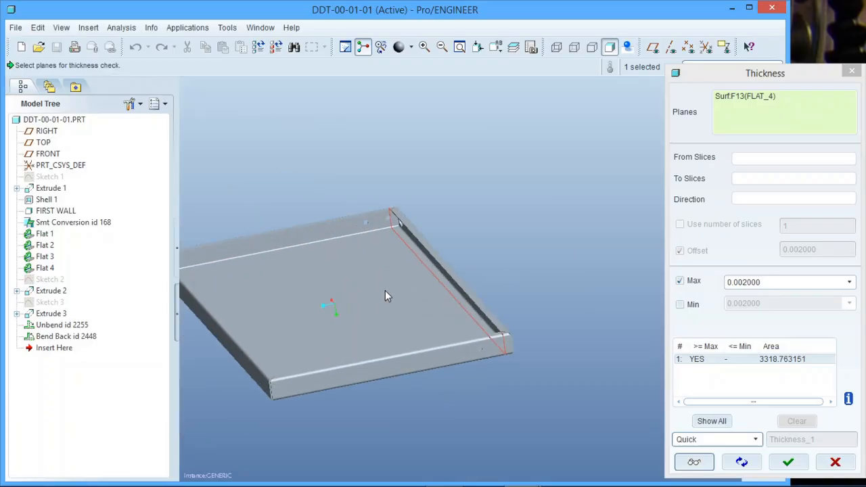
scroll(429, 280, up, 1)
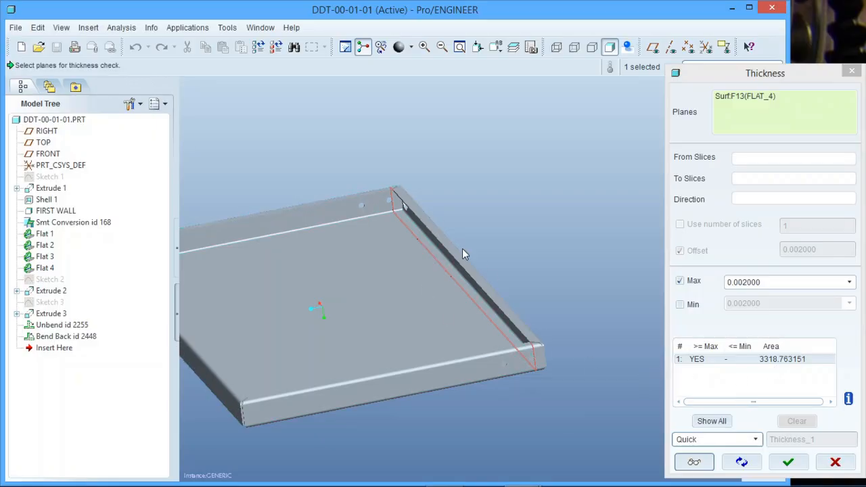
Step: Check the thickness at the narrow upper surface of the Flat 3 flange with the same 0.002000 maximum
scroll(570, 316, down, 3)
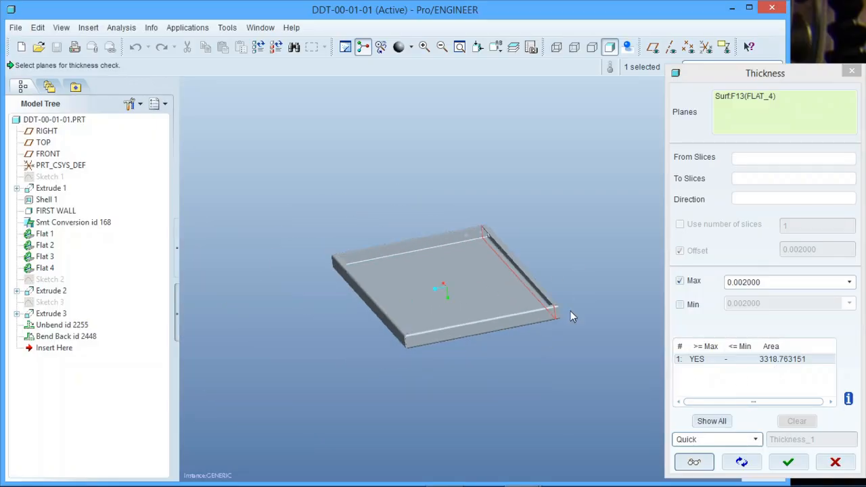
scroll(515, 349, up, 3)
scroll(222, 210, up, 5)
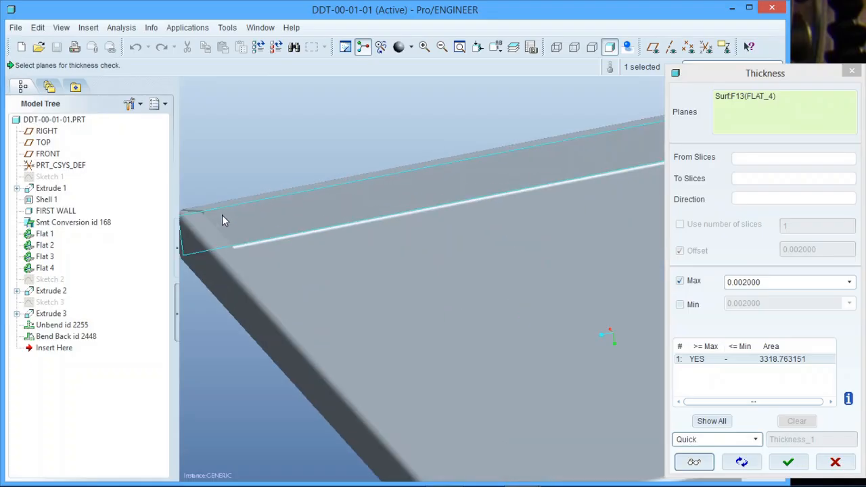
click(239, 197)
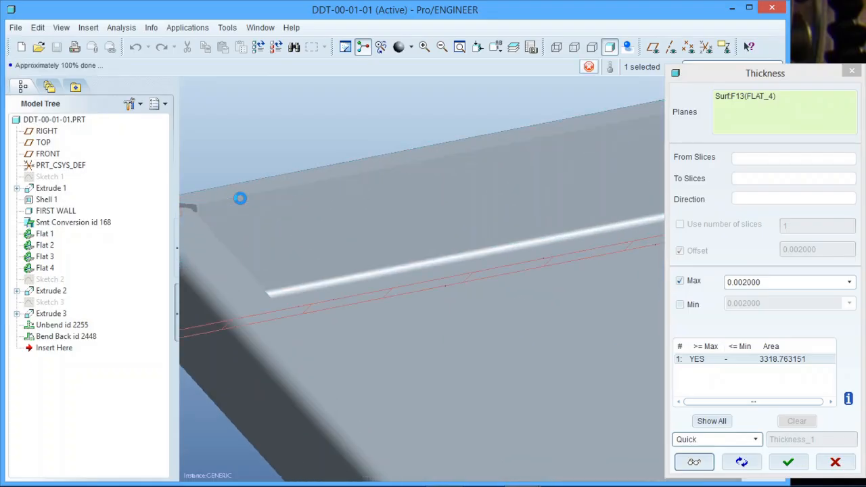
Step: Examine the thickness section outline along the Flat 3 flange and close the Thickness analysis without saving it
scroll(314, 284, down, 5)
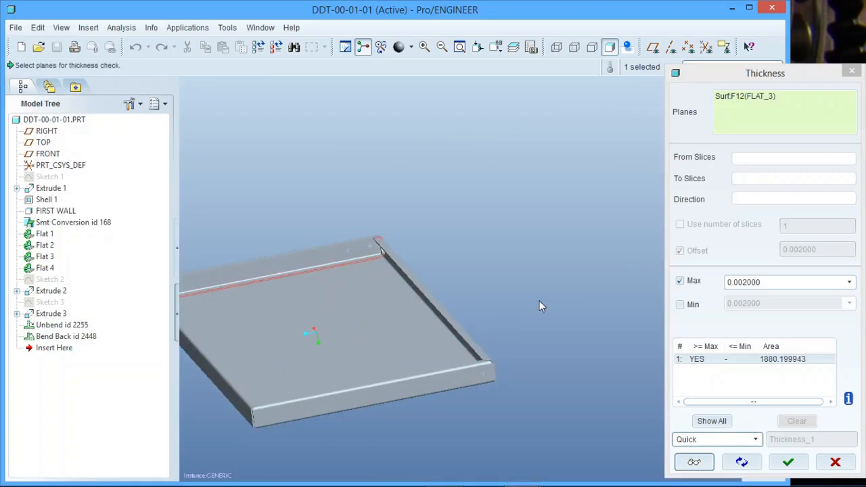
scroll(527, 303, down, 2)
scroll(375, 301, up, 3)
scroll(337, 292, down, 2)
scroll(458, 294, up, 3)
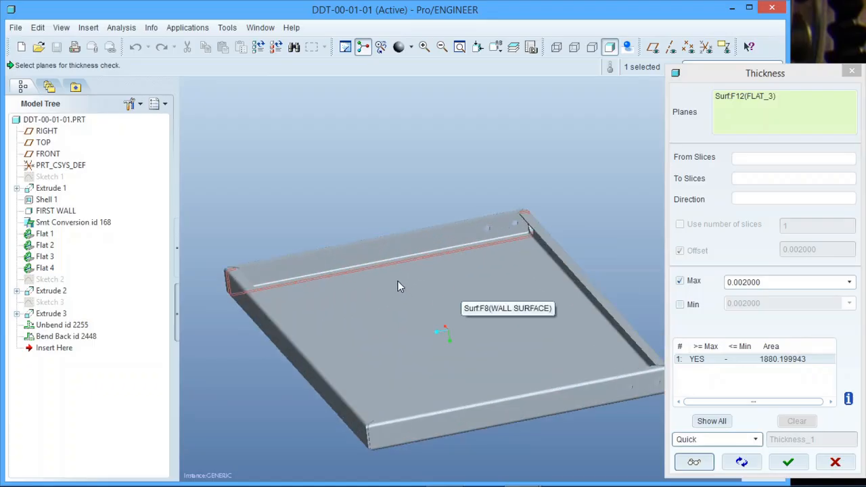
scroll(398, 283, down, 2)
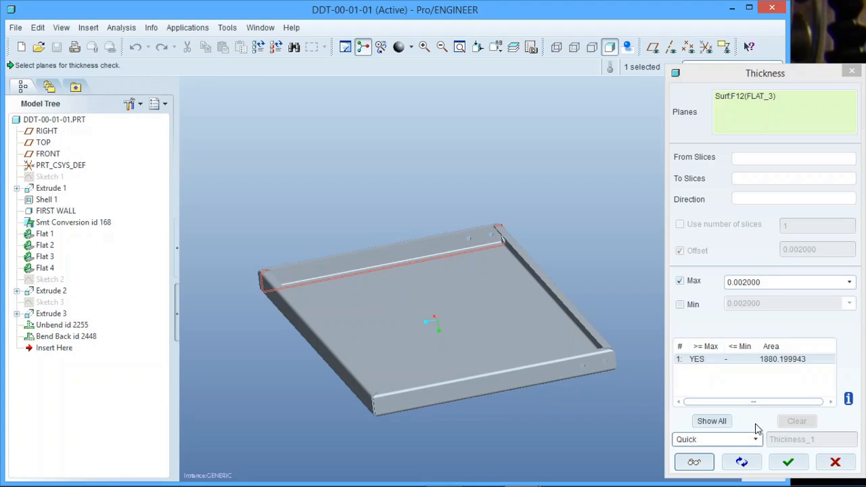
click(836, 463)
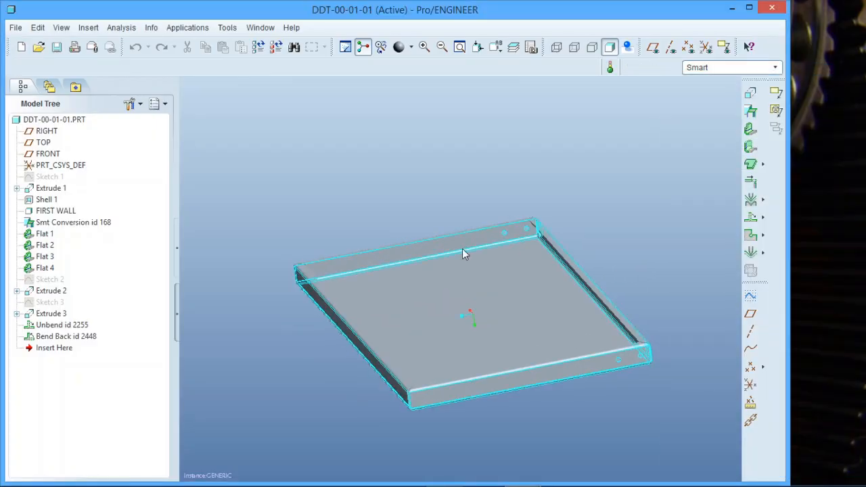
click(122, 29)
mouse_move(136, 57)
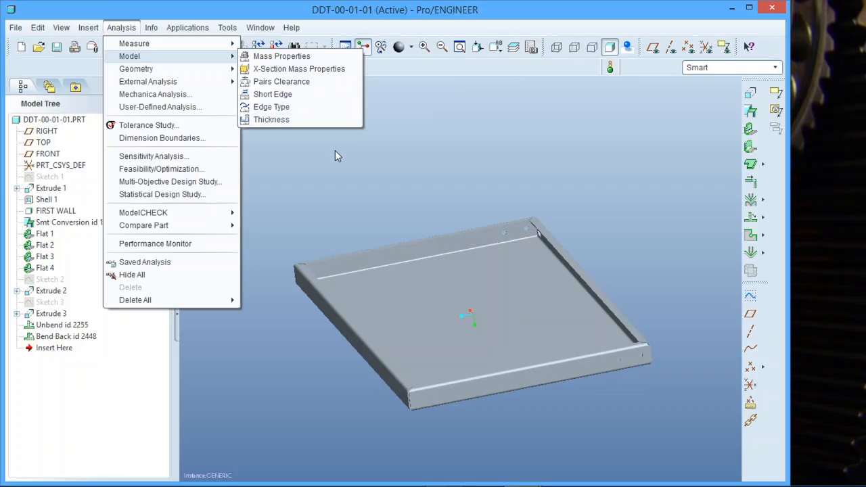
click(274, 119)
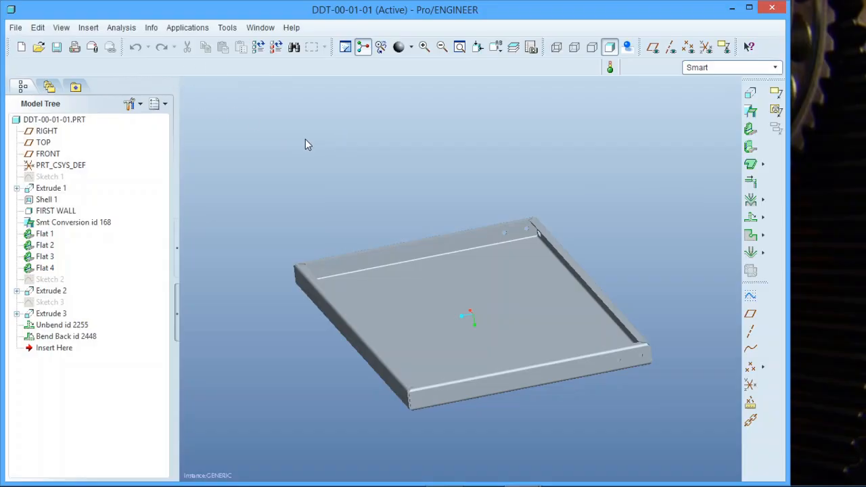
click(126, 28)
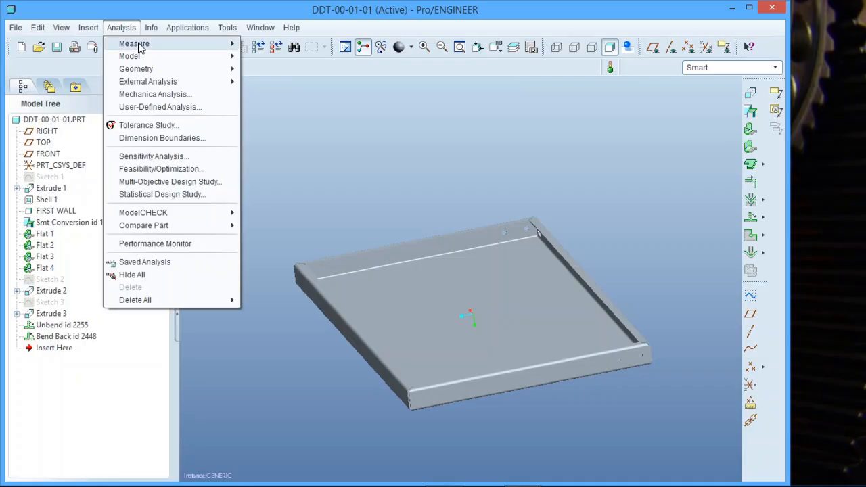
mouse_move(141, 59)
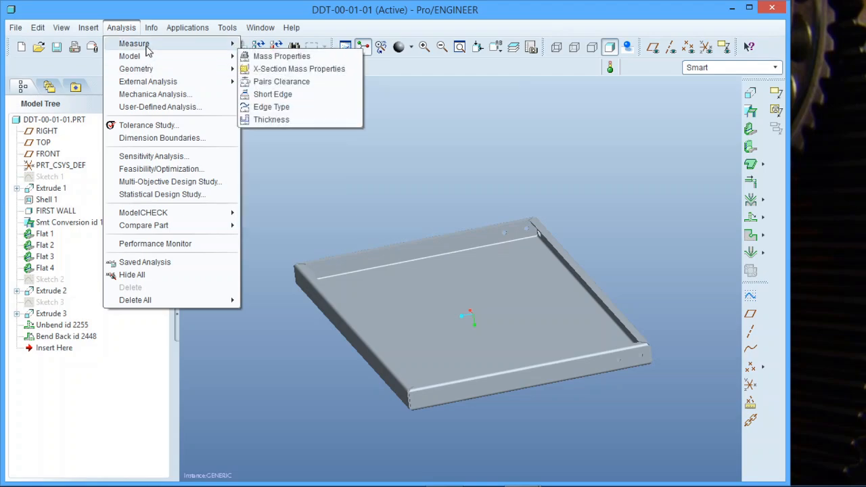
click(122, 27)
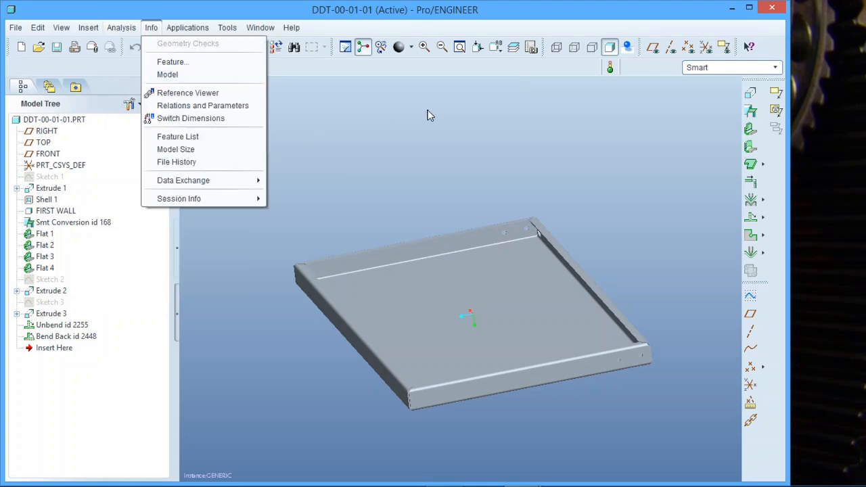
middle_drag(499, 335, 518, 339)
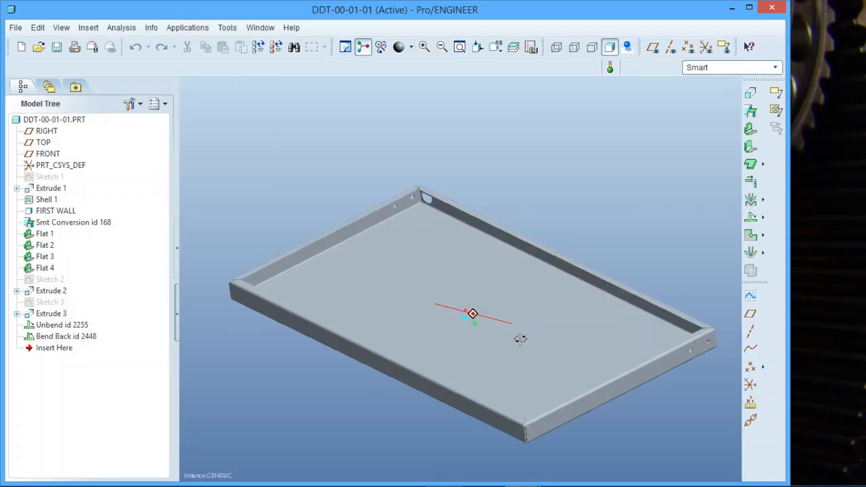
scroll(489, 291, up, 3)
scroll(489, 345, down, 3)
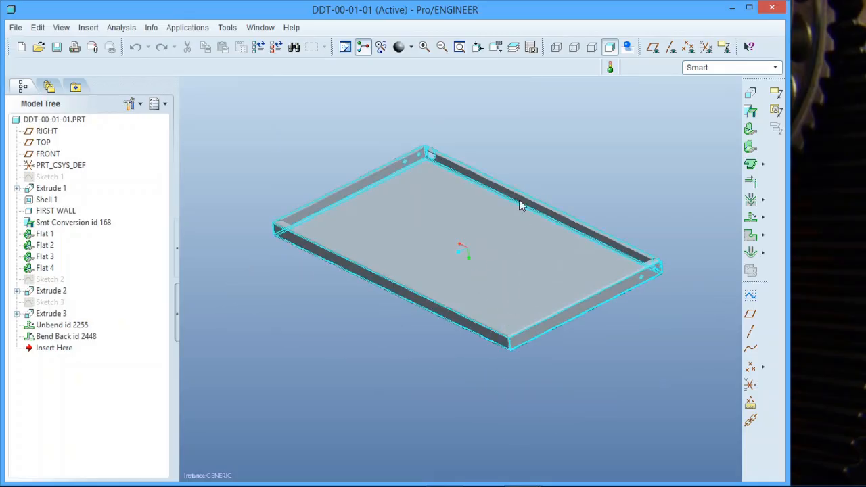
middle_drag(518, 201, 525, 185)
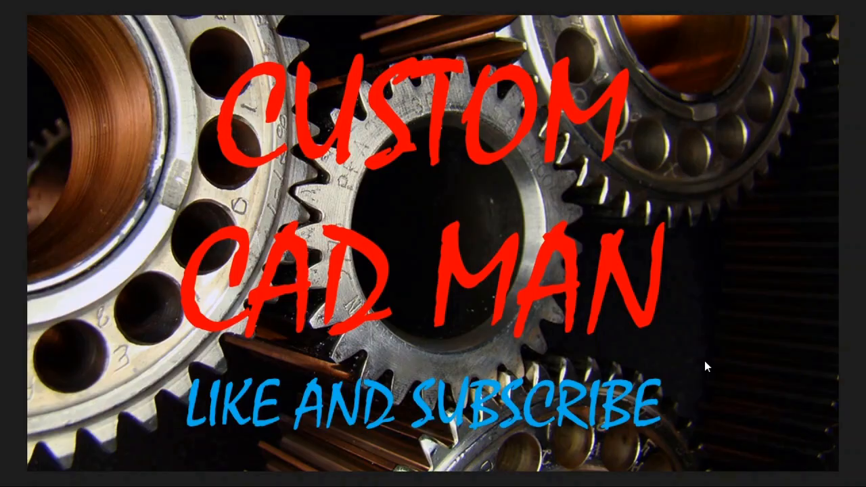
mouse_move(705, 360)
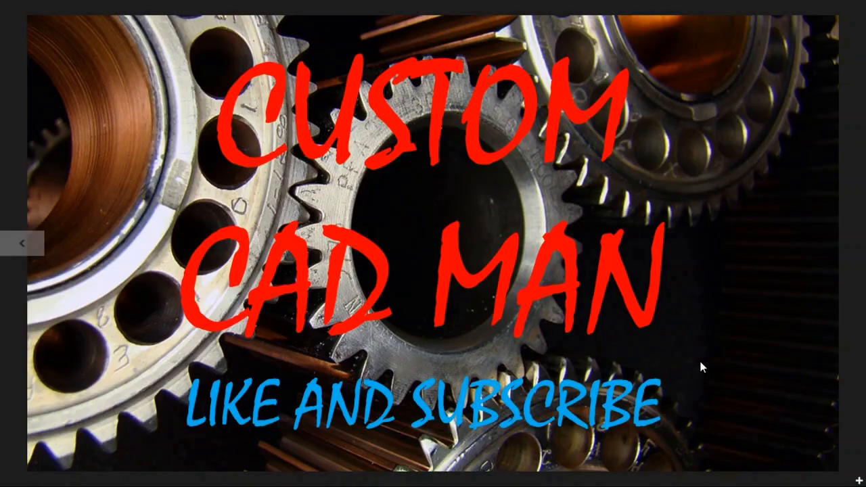